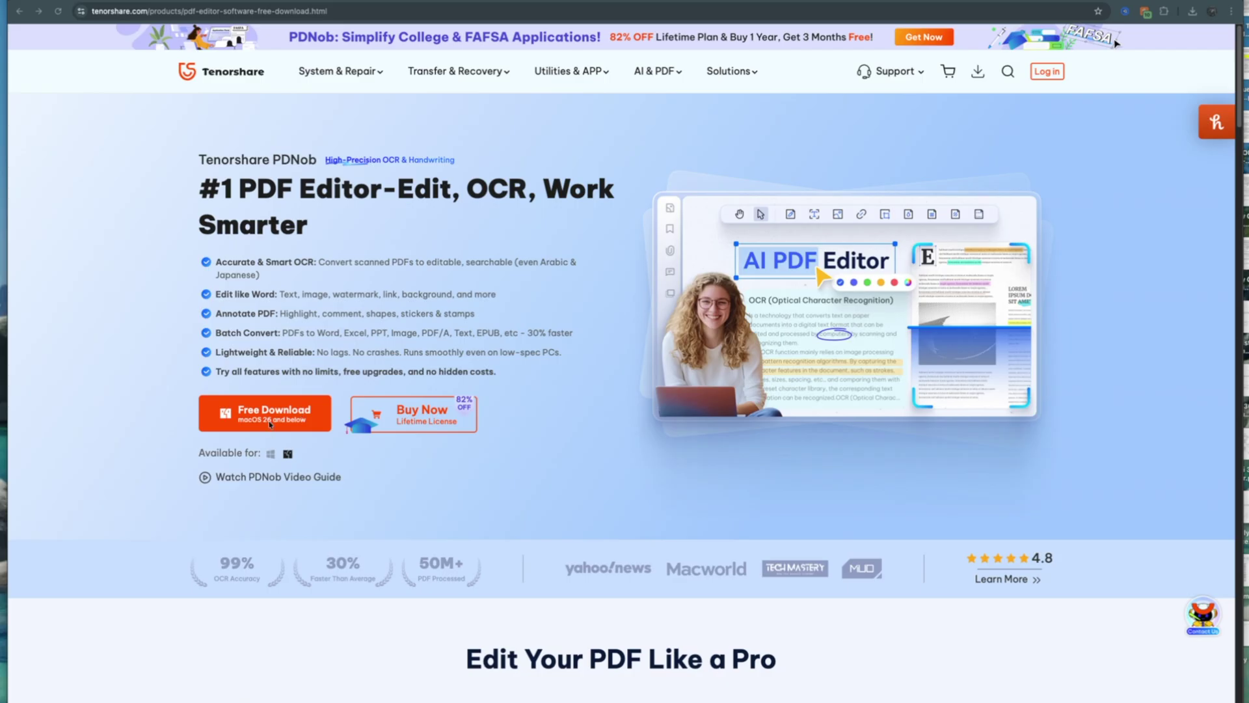
# Start the free macOS download of PDNob from the Tenorshare PDNob page.
pyautogui.click(257, 411)
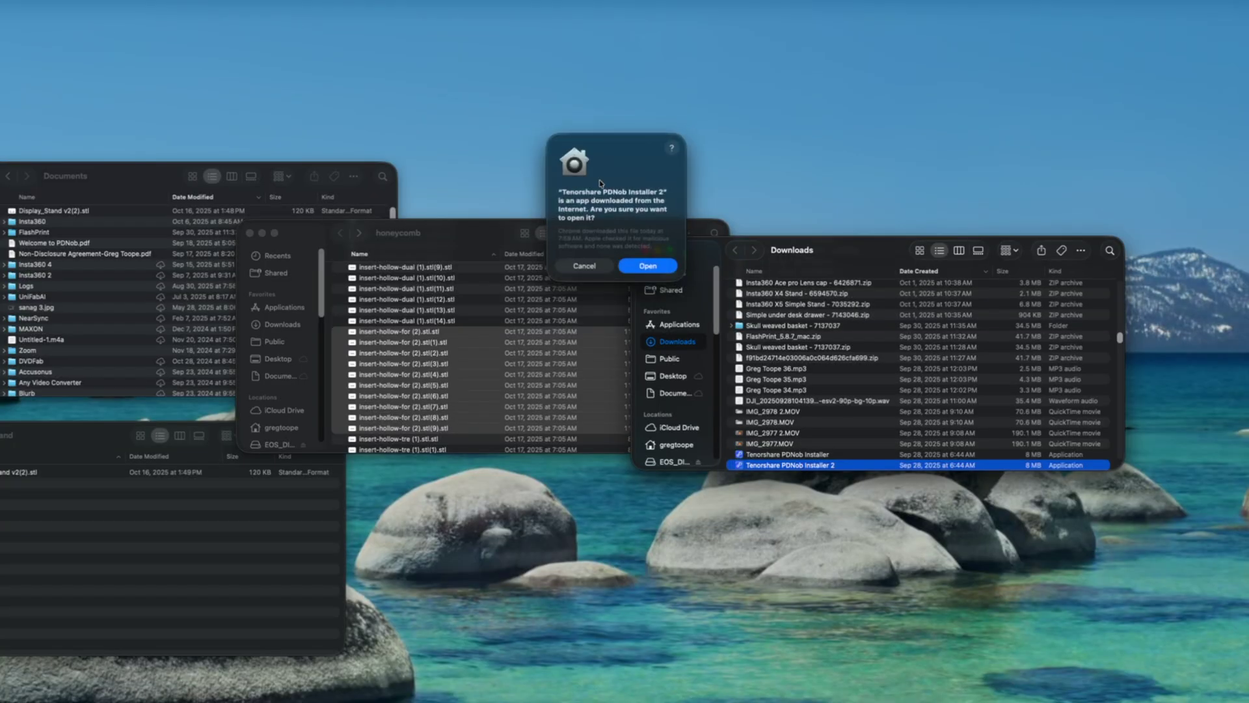
# Allow the downloaded installer to open and install Tenorshare PDNob.
pyautogui.click(648, 266)
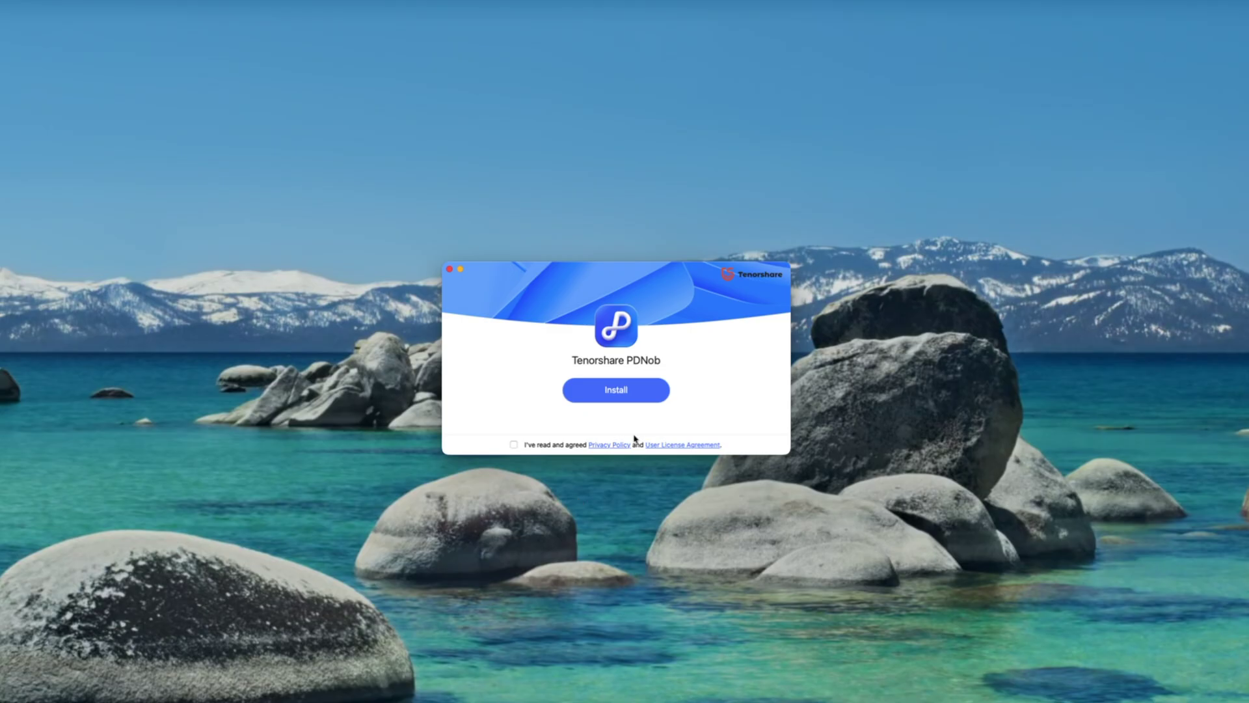
pyautogui.click(611, 395)
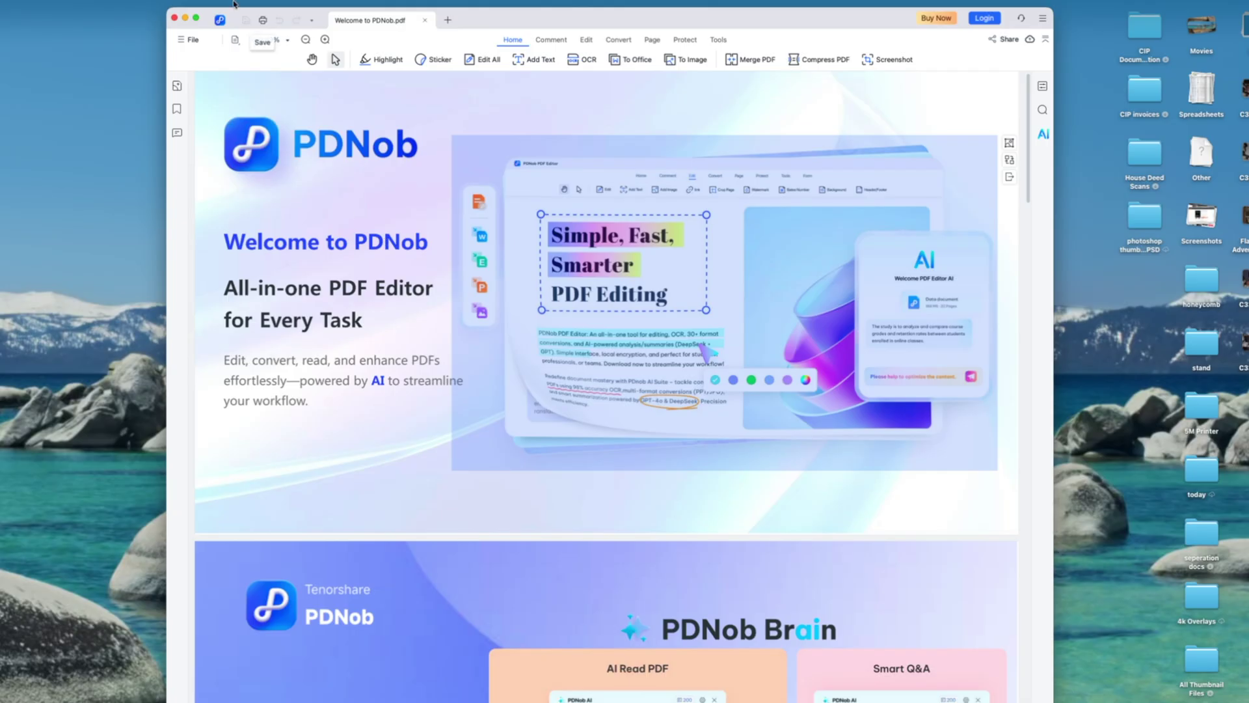
# Show the File menu commands with Welcome to PDNob.pdf open.
pyautogui.click(189, 41)
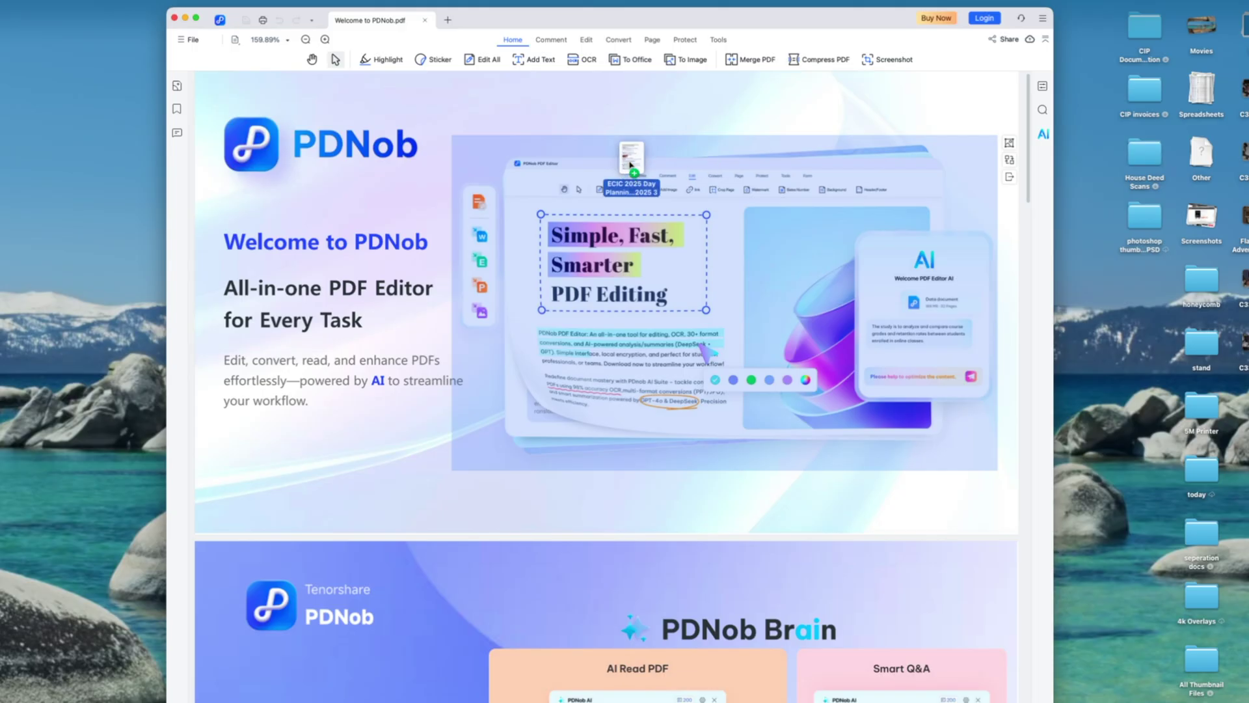
# Drop the ECIC 2025 motorcycle trip itinerary PDF onto PDNob to open it.
pyautogui.moveTo(632, 176); pyautogui.dragTo(368, 196)
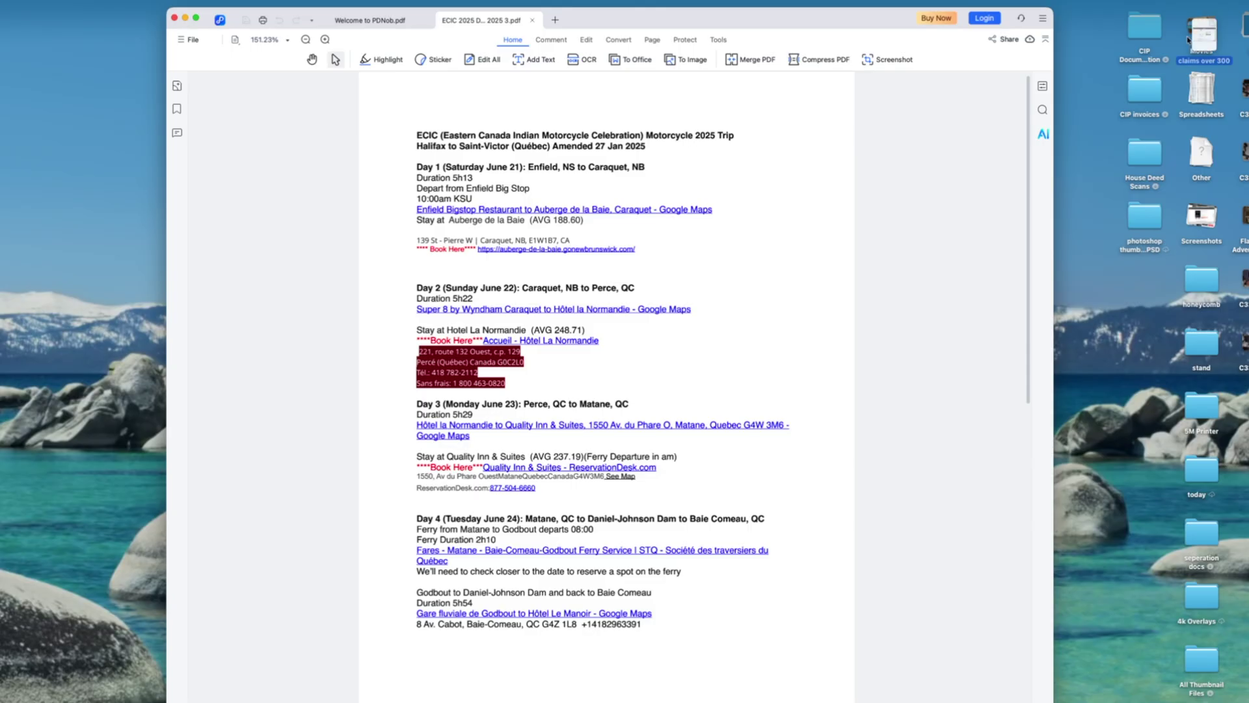
# Open claims over 300.pdf, page through its scans, and start OCR on it.
pyautogui.moveTo(734, 238); pyautogui.dragTo(750, 245)
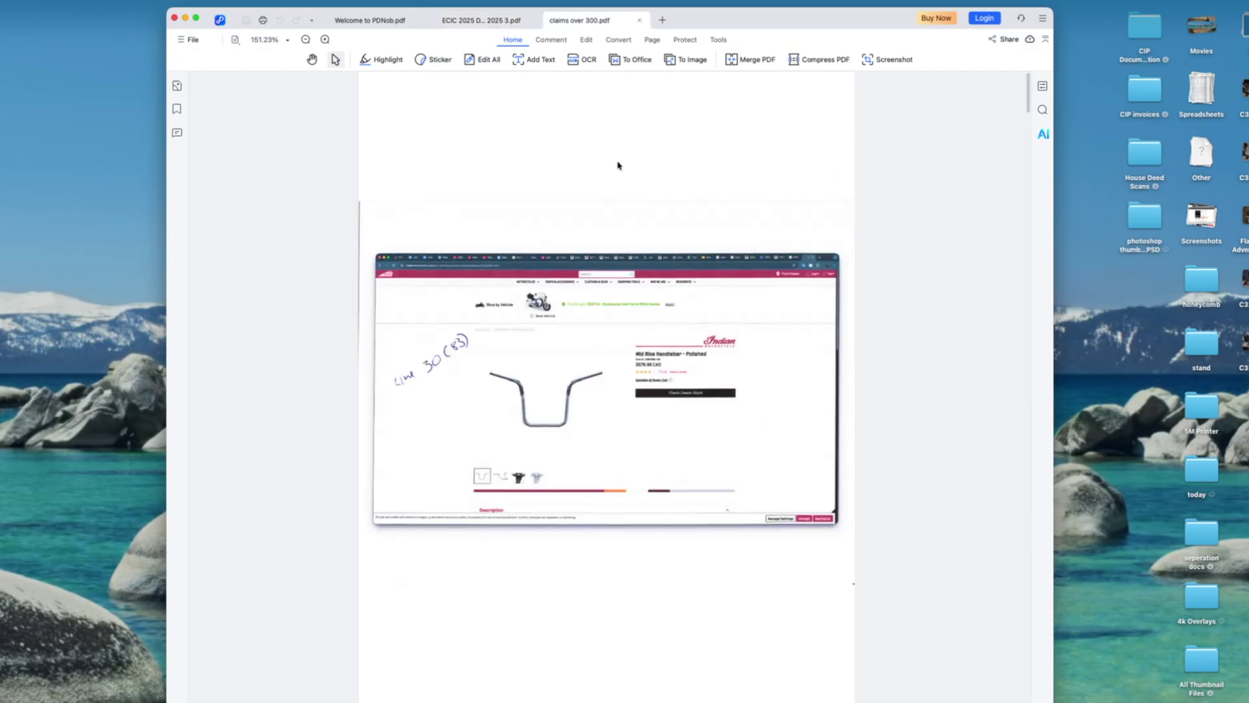
pyautogui.scroll(-15, 511, 353)
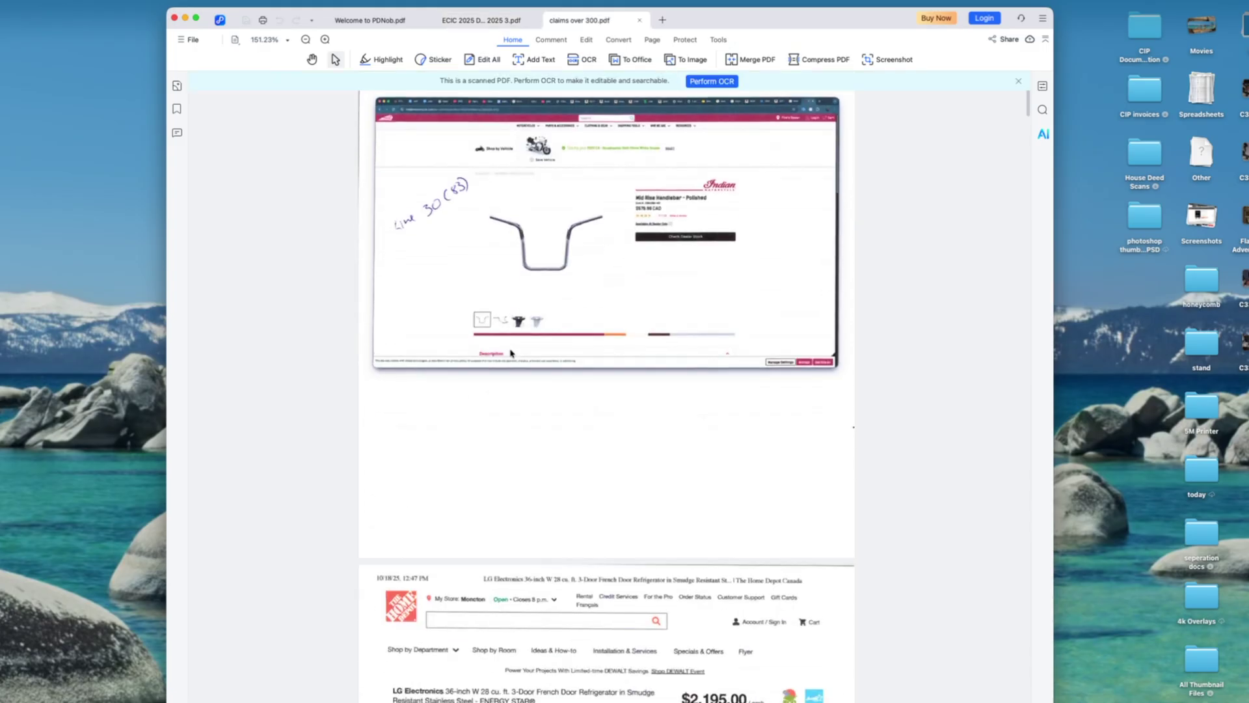
pyautogui.scroll(-15, 511, 353)
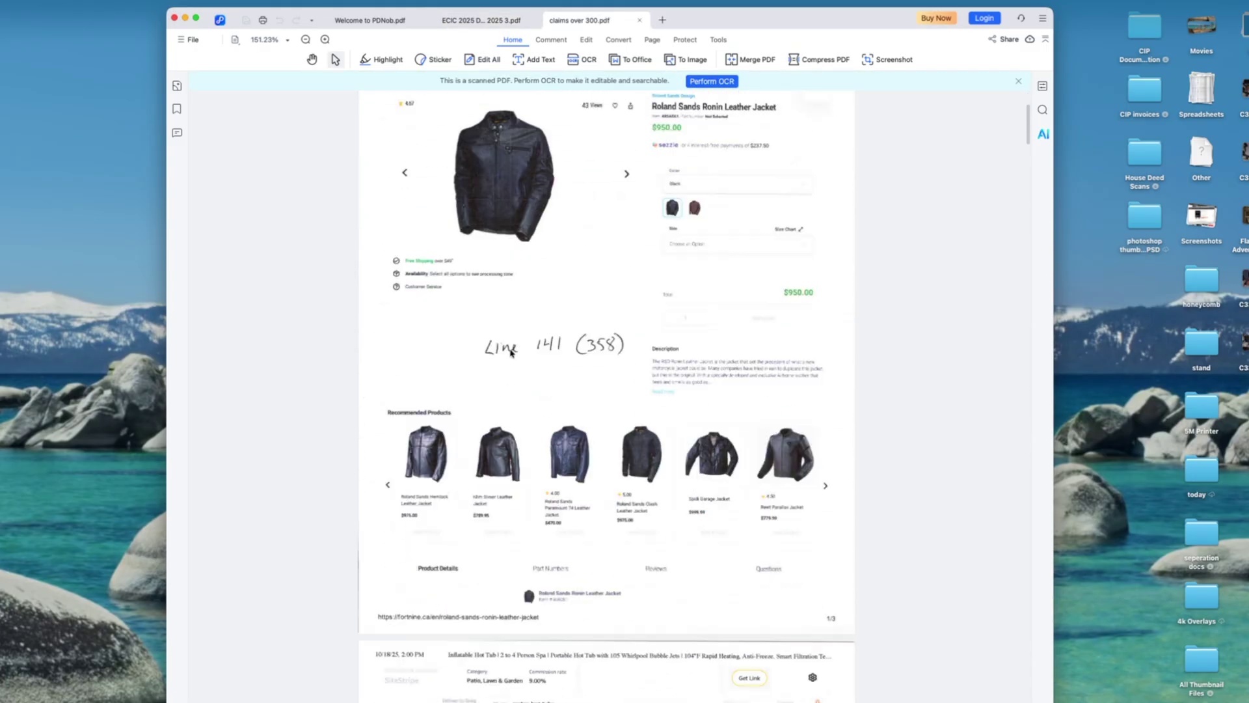
pyautogui.scroll(-5, 510, 353)
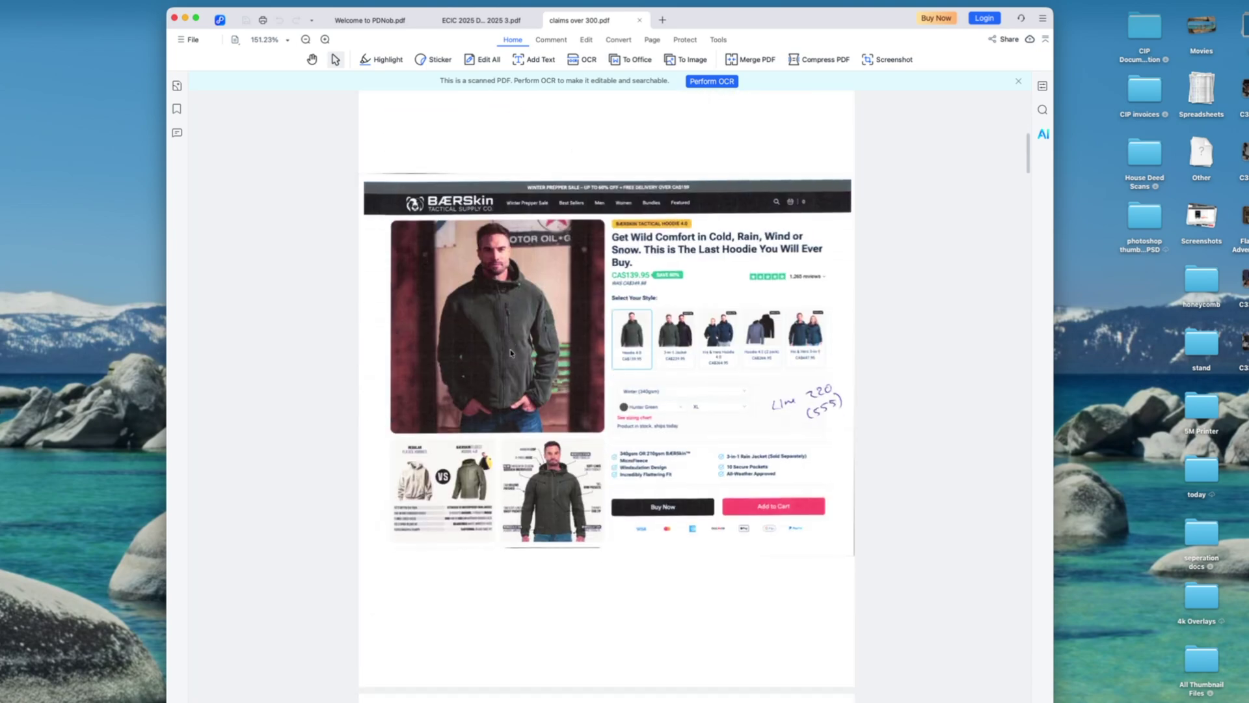
pyautogui.scroll(15, 510, 353)
pyautogui.scroll(10, 511, 353)
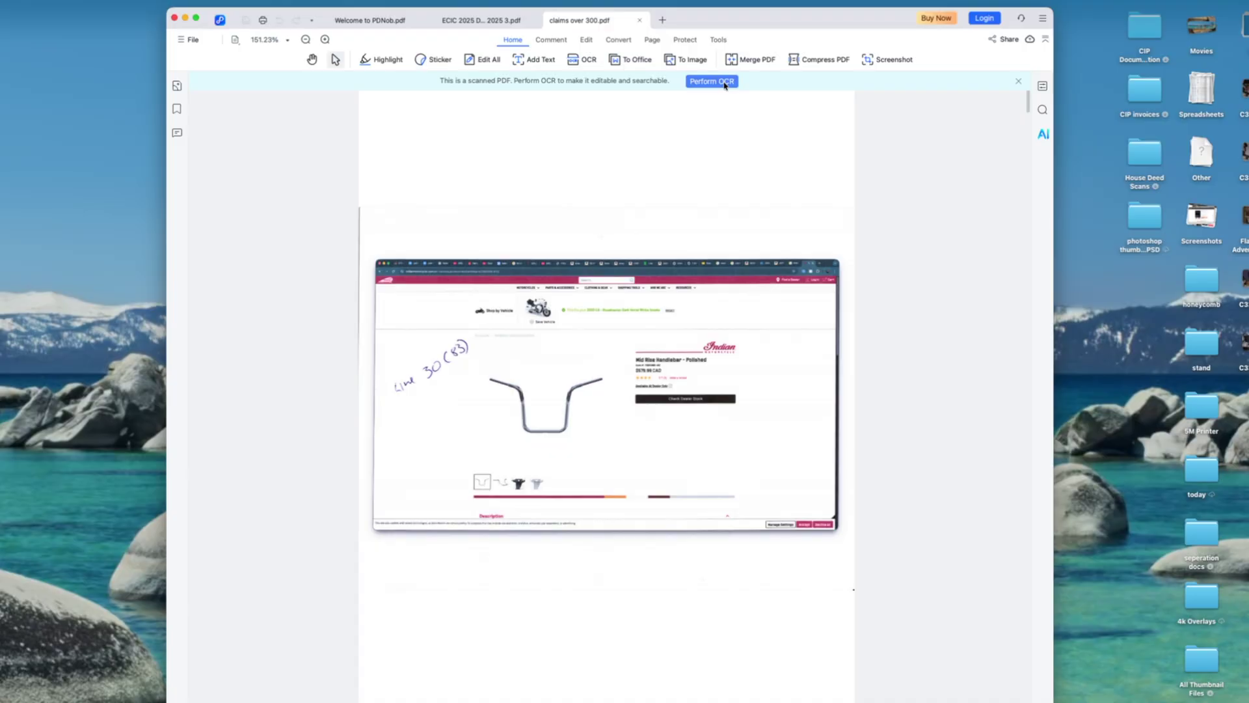
pyautogui.click(712, 81)
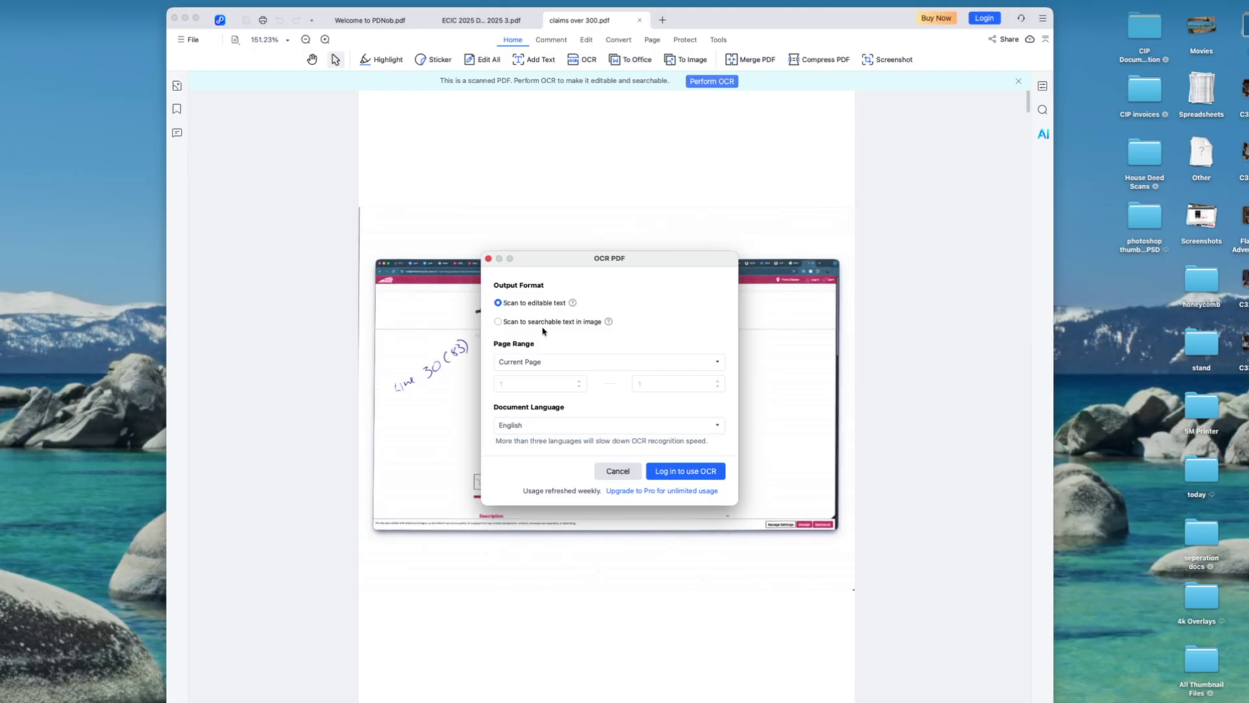
# Set the OCR page range to All pages and sign in with Google.
pyautogui.click(644, 367)
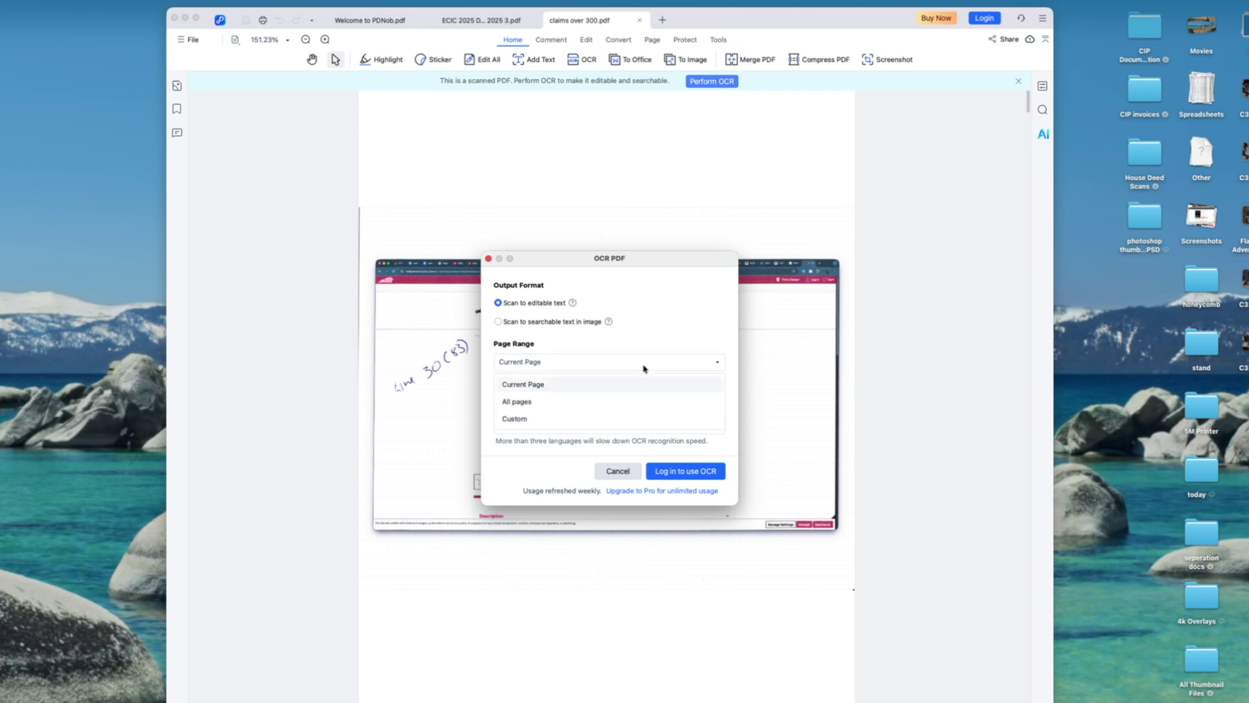
pyautogui.click(600, 402)
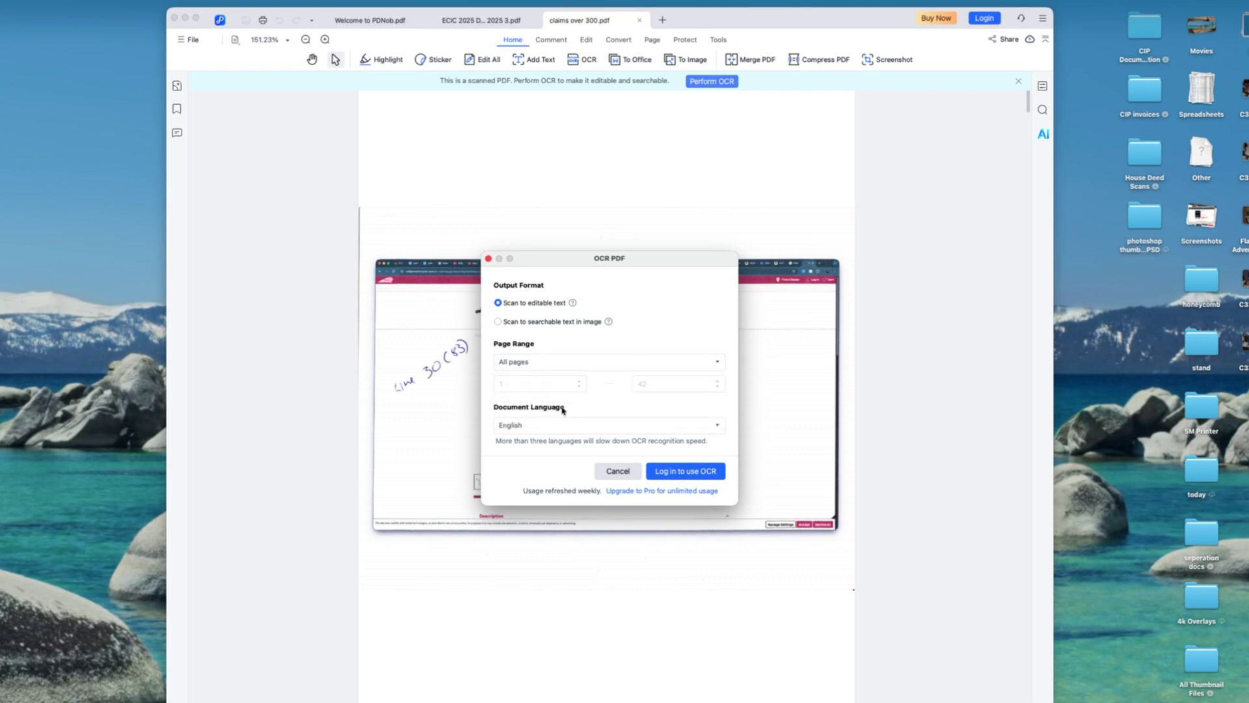
pyautogui.click(680, 473)
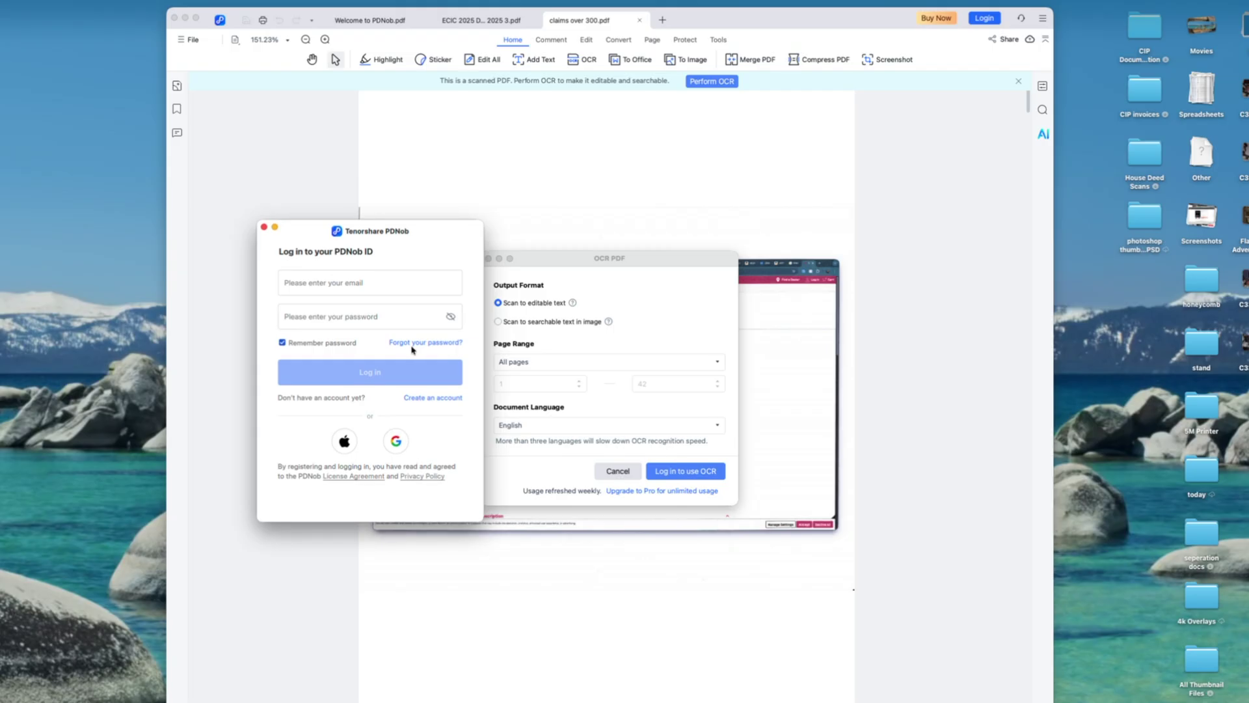
pyautogui.click(395, 442)
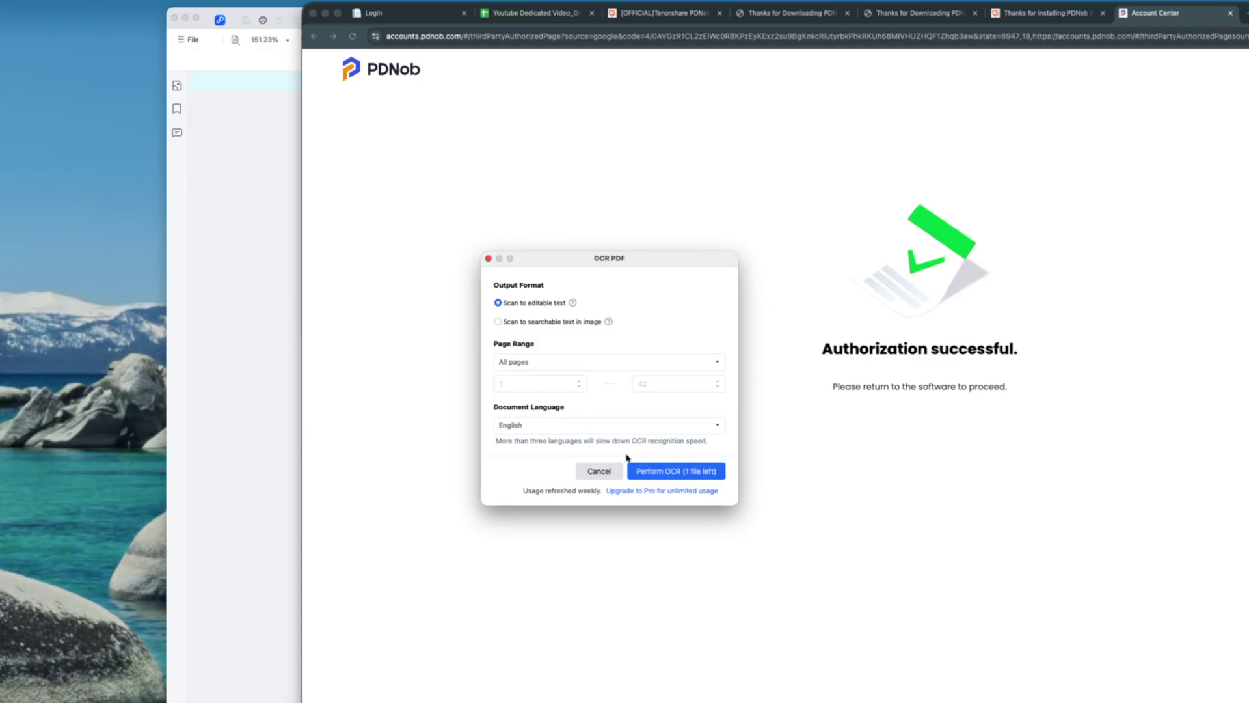
# Run OCR on all pages to produce claims over 300_OCR.pdf.
pyautogui.click(650, 471)
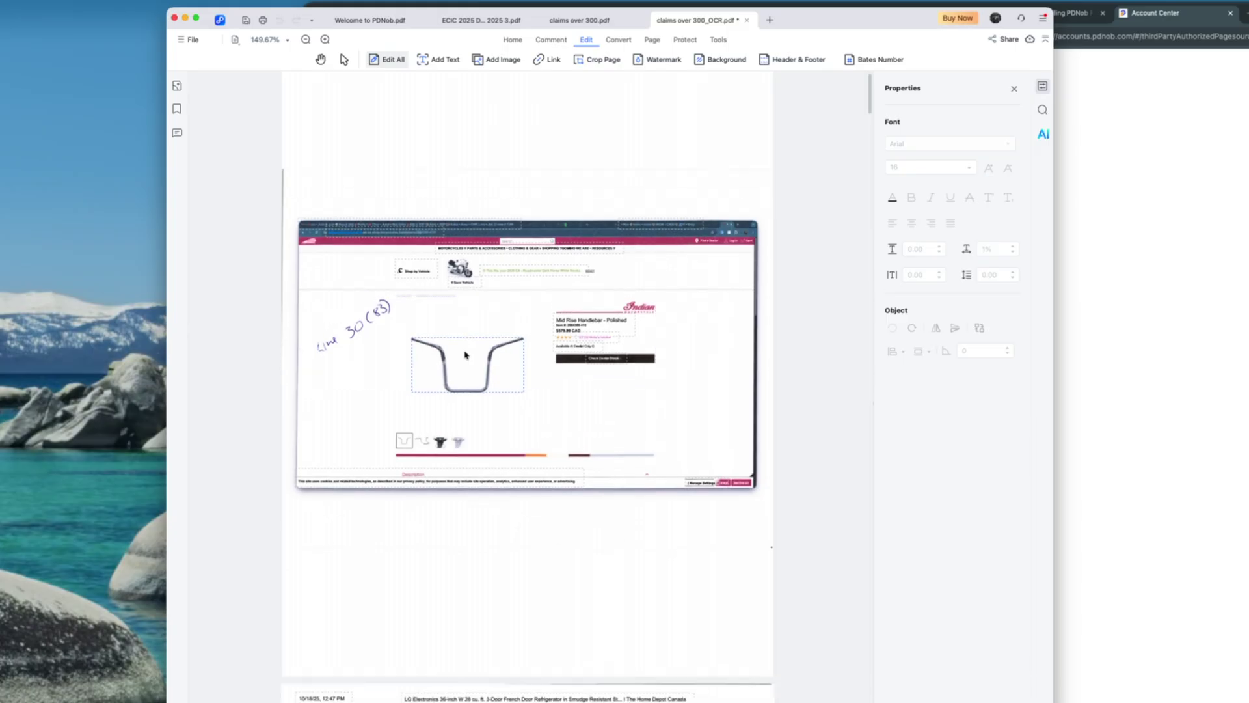
# Set the header text box font to Georgia and retype it as 'Handlebar risers'.
pyautogui.scroll(2, 464, 354)
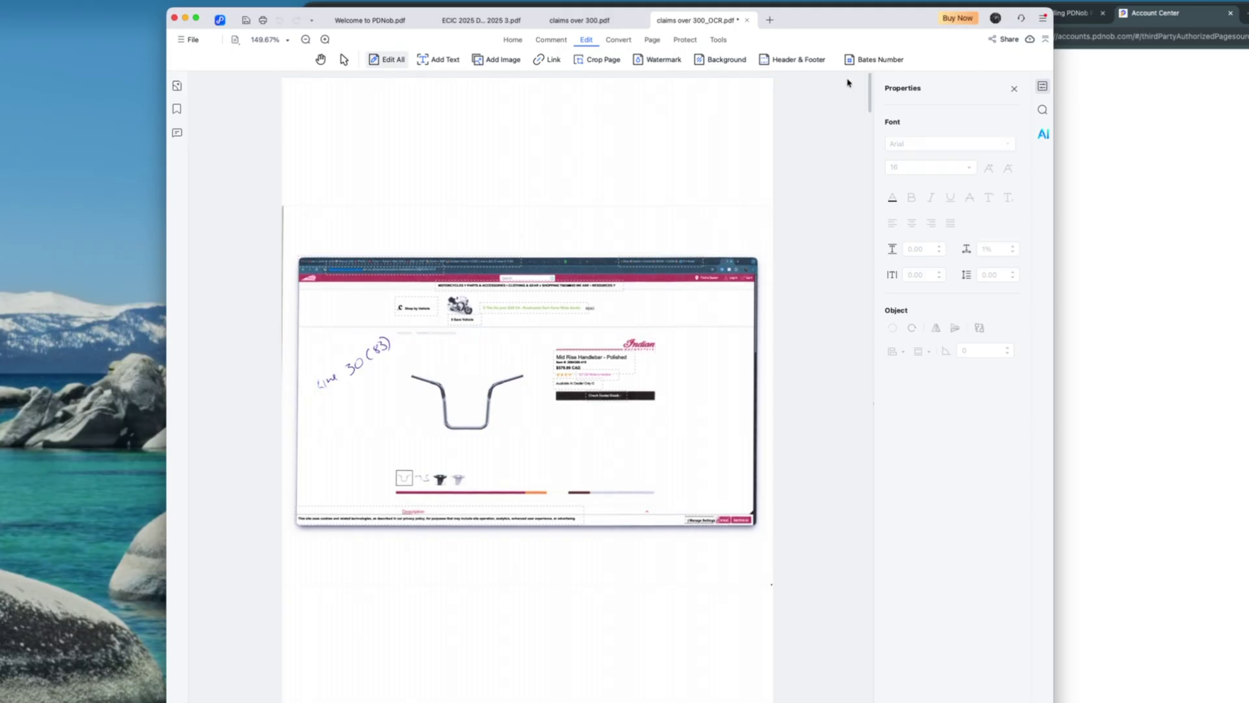
pyautogui.click(1042, 110)
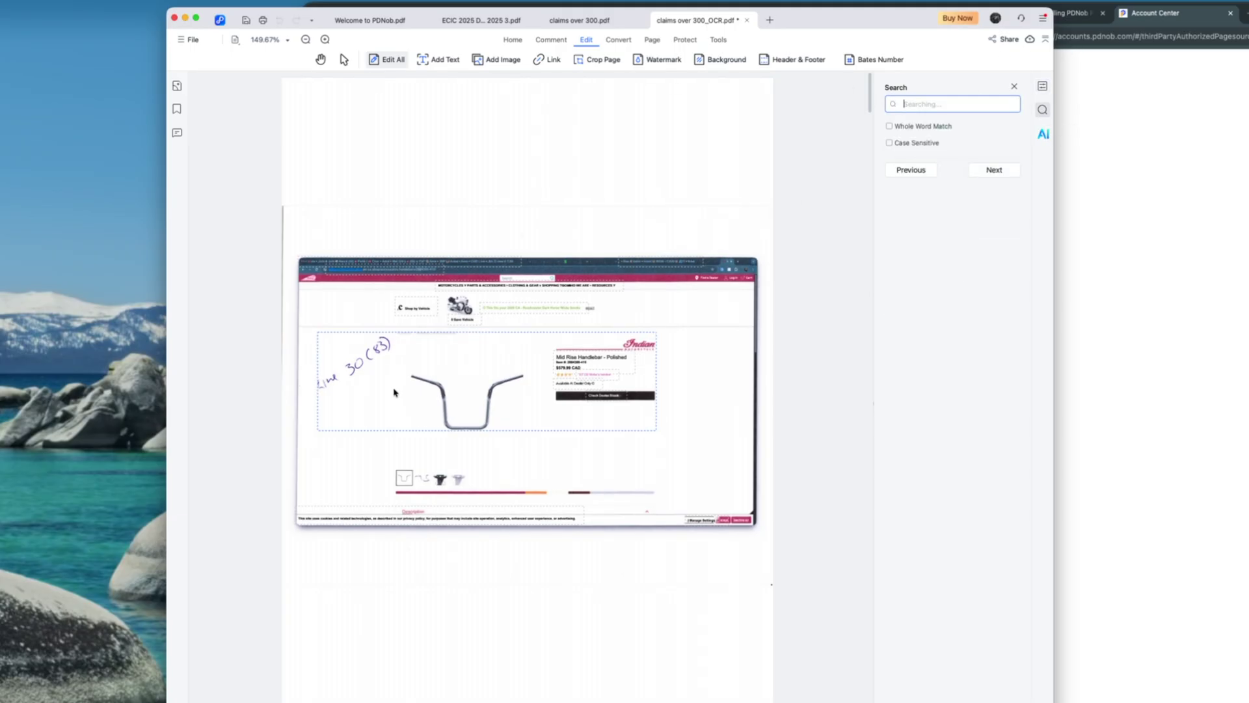
pyautogui.click(449, 284)
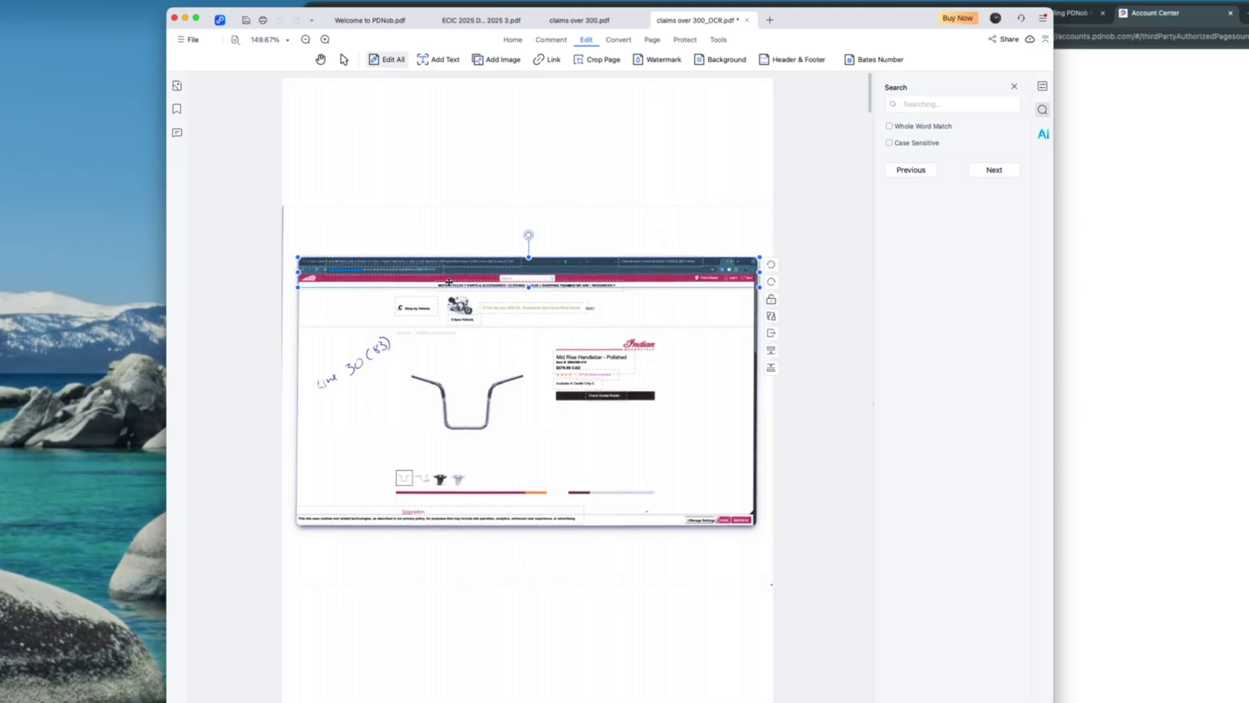
pyautogui.click(507, 306)
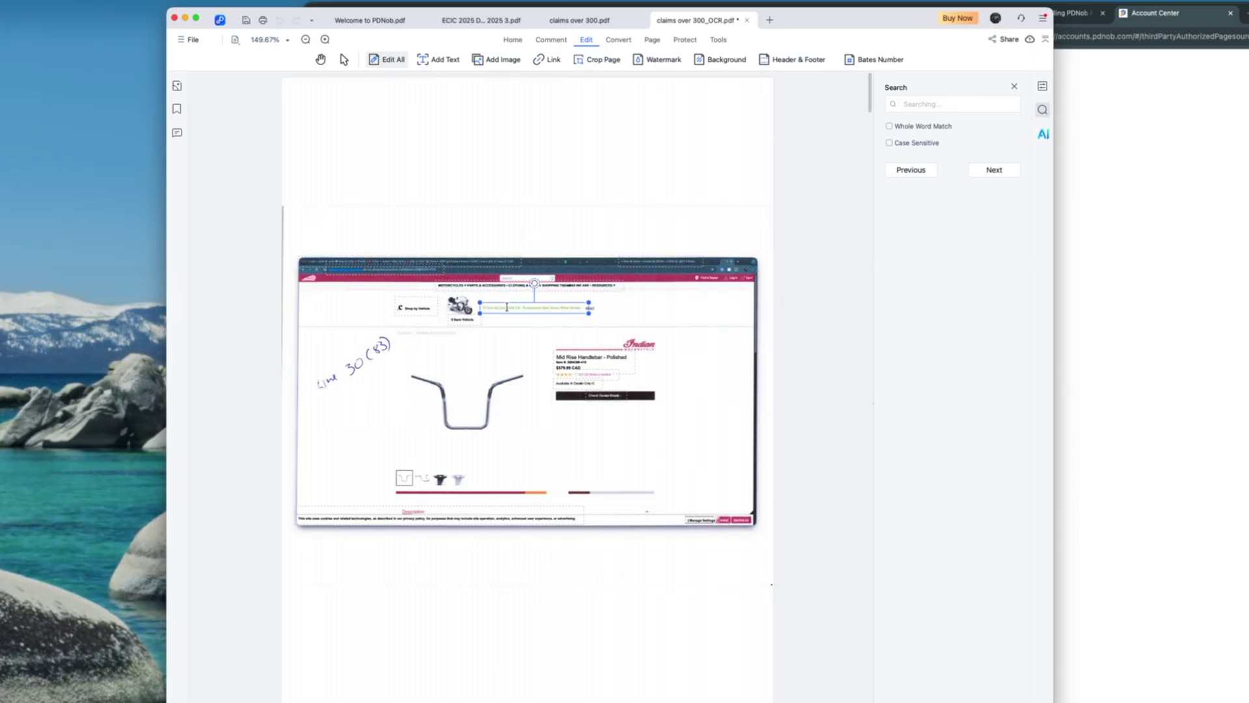
pyautogui.click(507, 307)
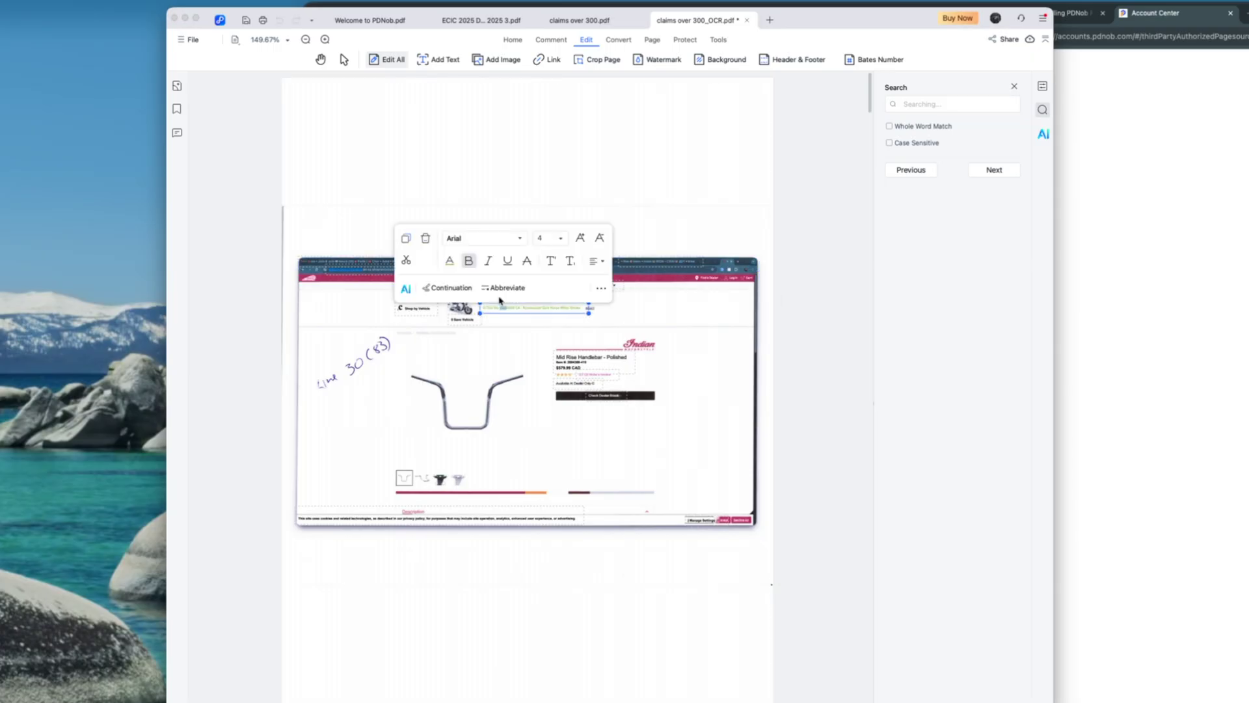
pyautogui.click(568, 554)
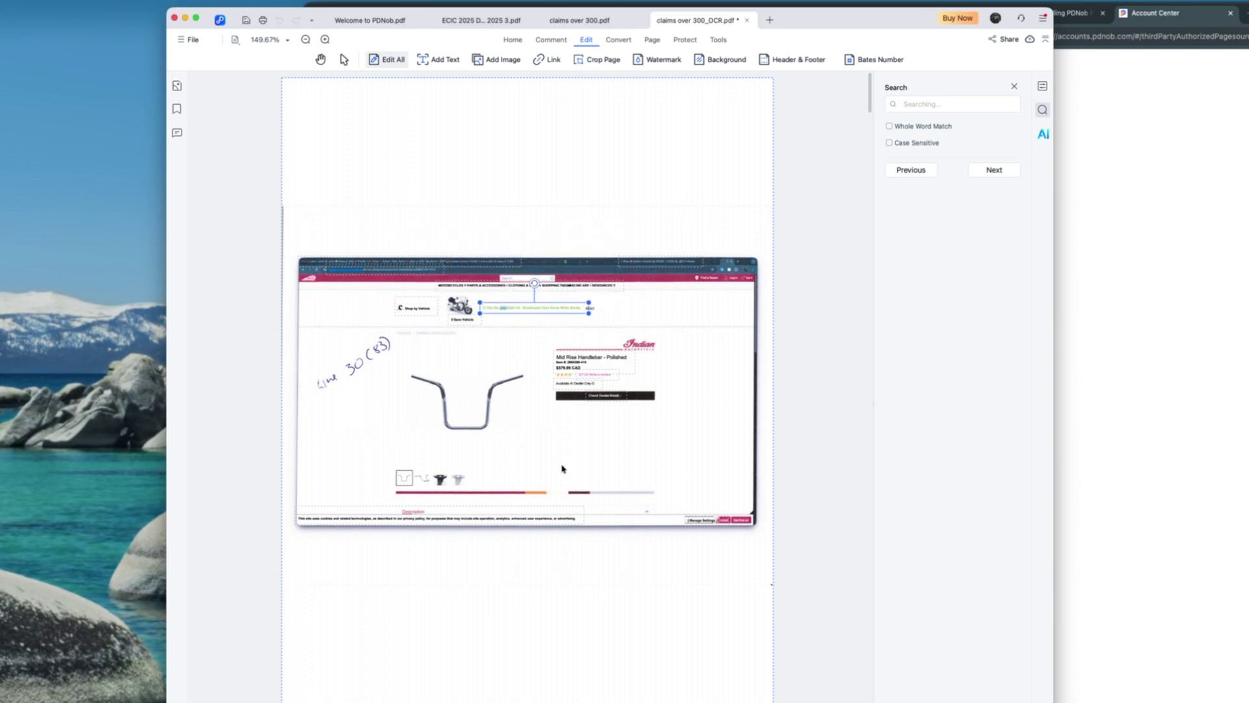
pyautogui.click(485, 307)
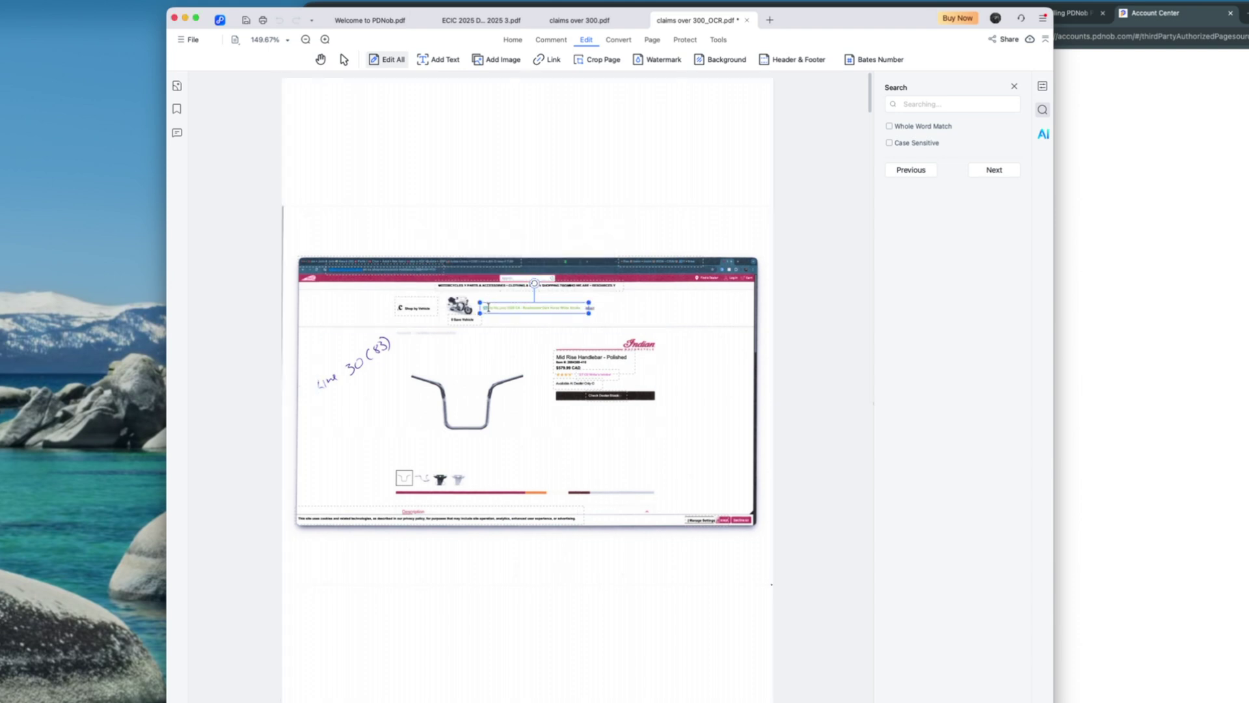
pyautogui.click(583, 309)
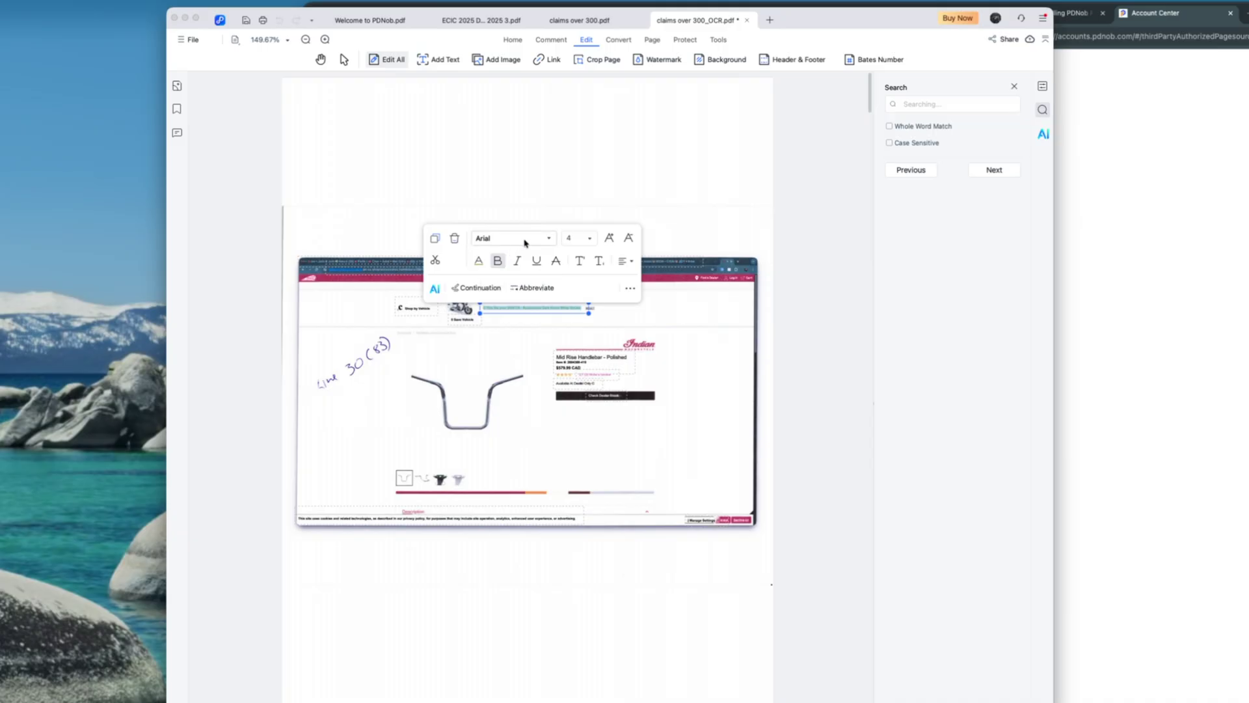
pyautogui.click(546, 240)
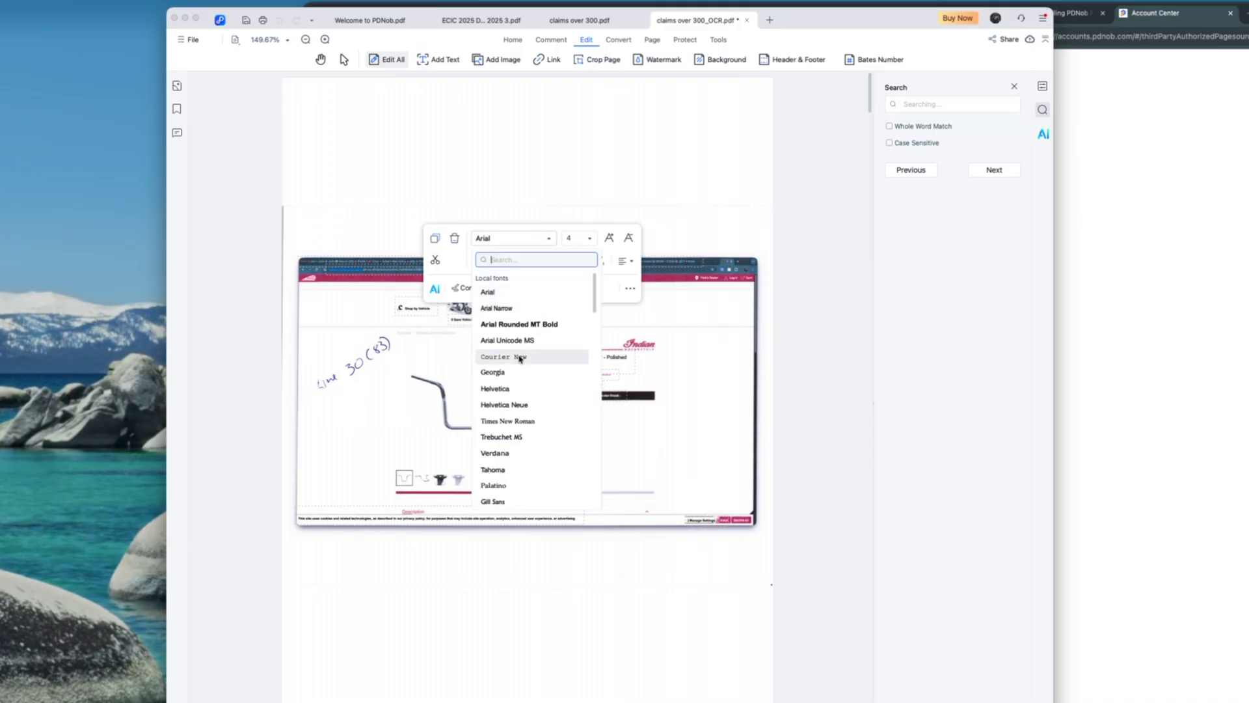
pyautogui.click(517, 371)
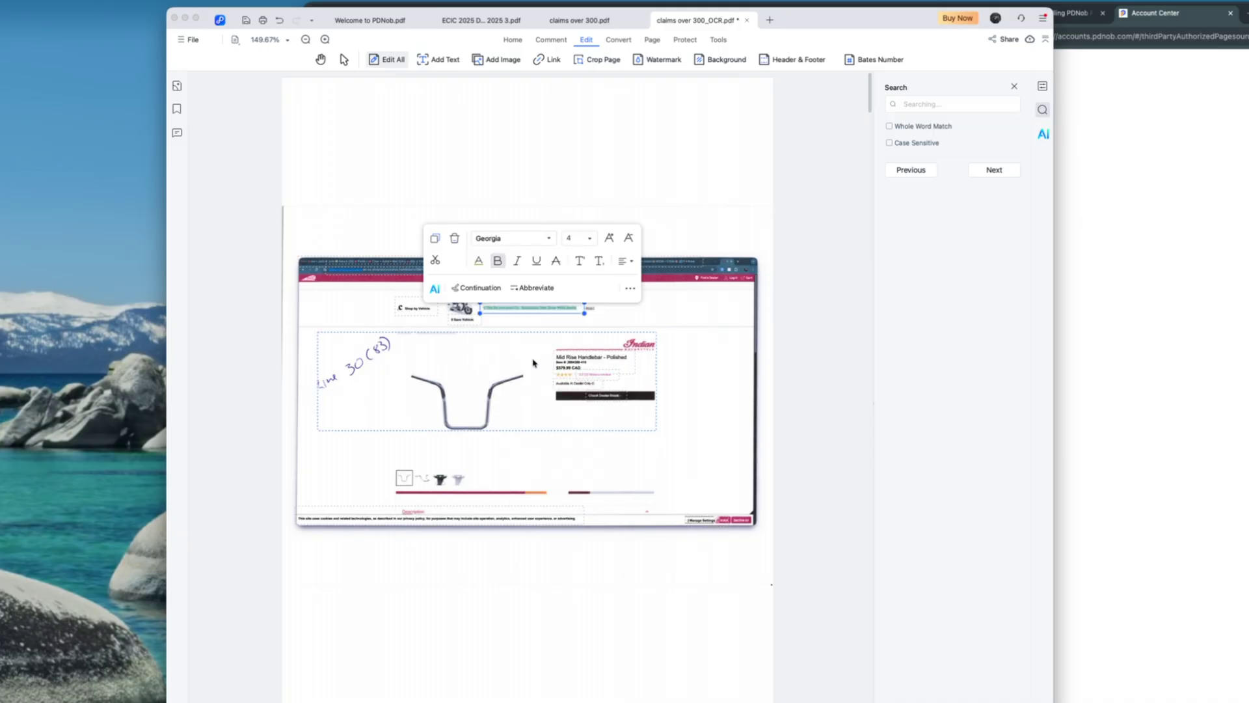
pyautogui.click(557, 260)
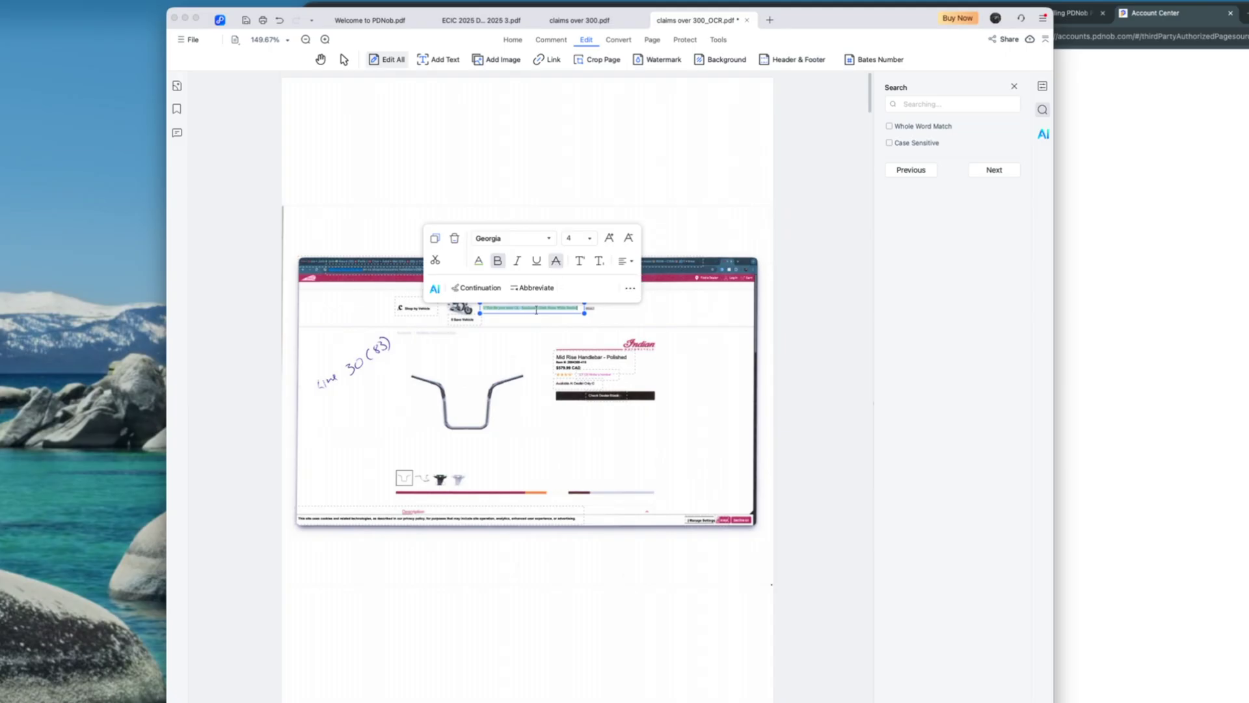
pyautogui.press('BackSpace')
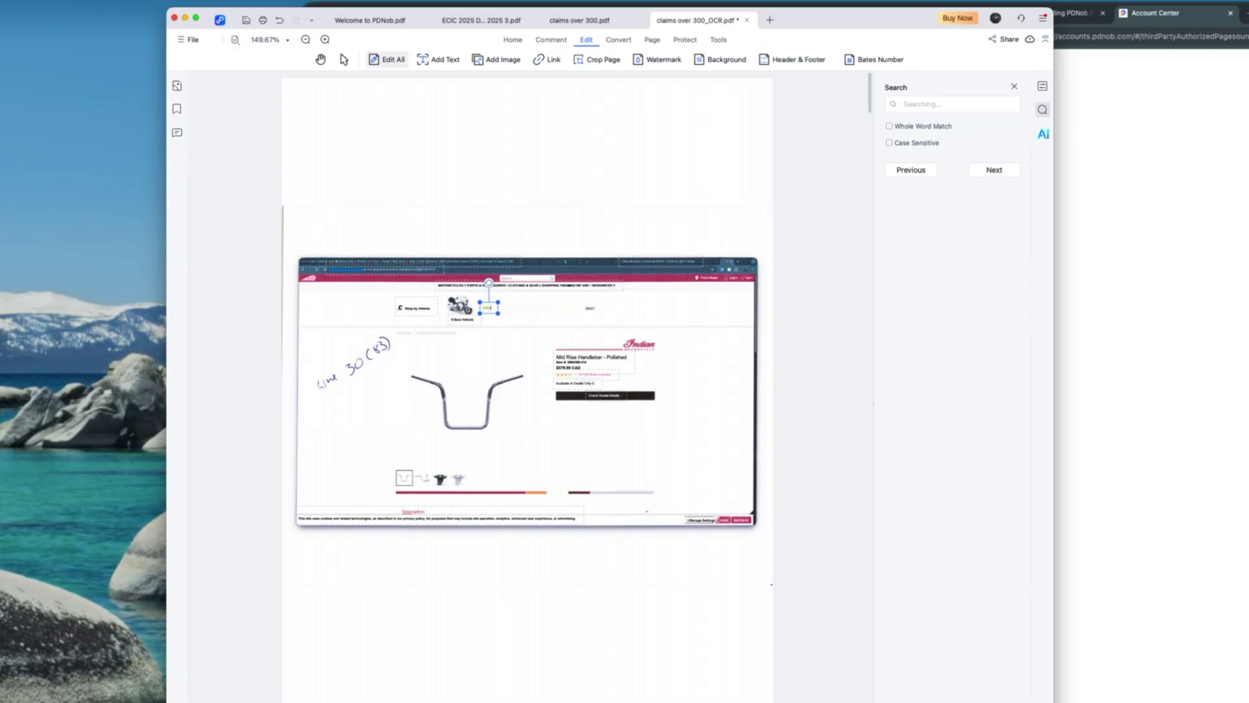
pyautogui.write('Handlebar risers')
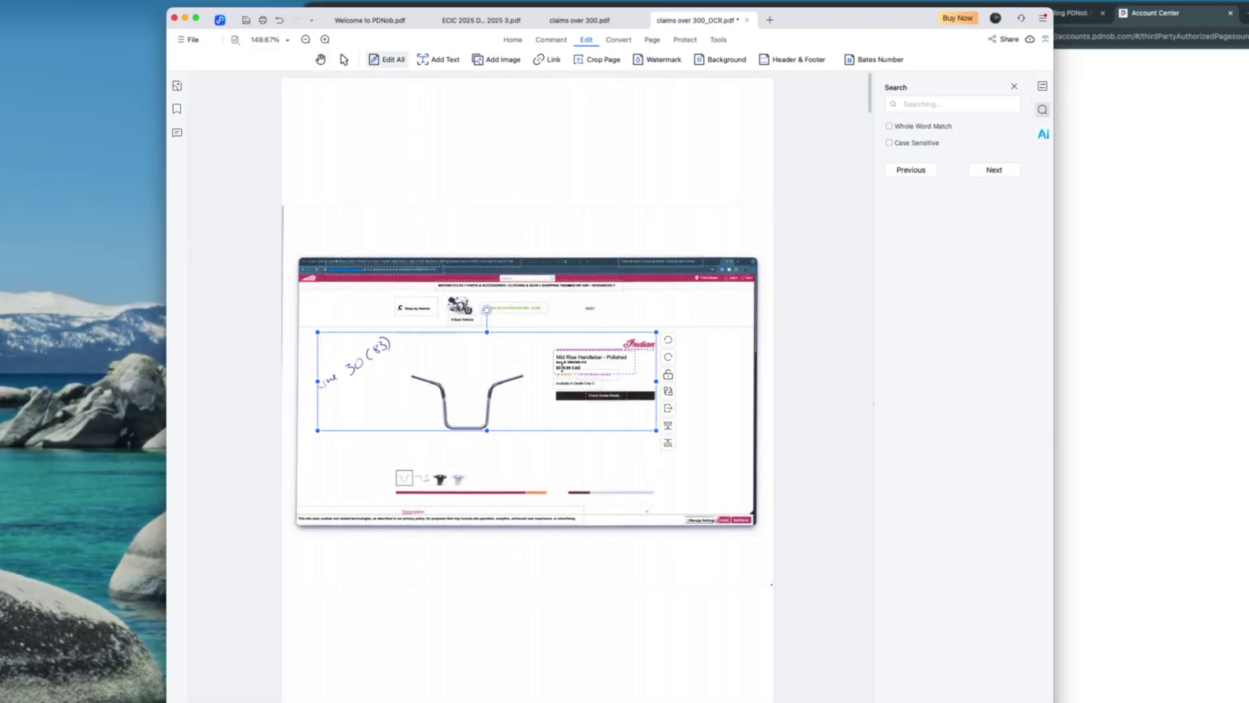
# Change the Mid Rise Handlebar - Polished price from $579.99 to roughly $58.99.
pyautogui.click(559, 368)
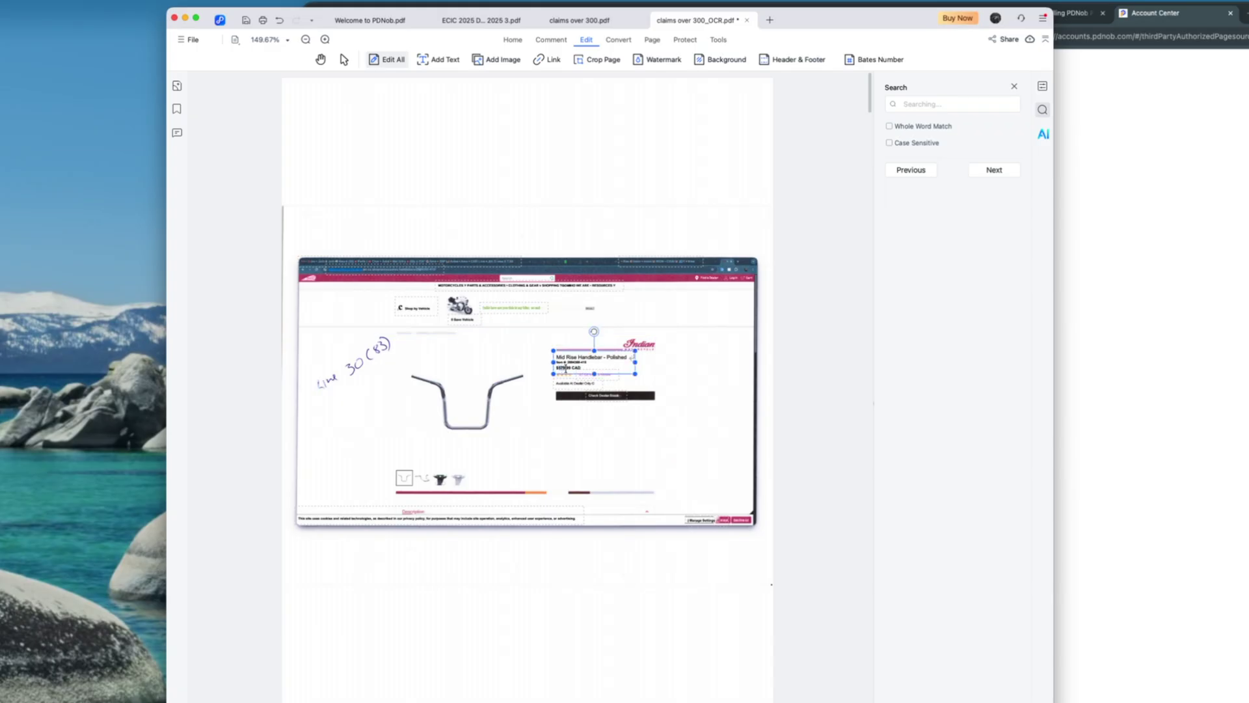
pyautogui.click(565, 368)
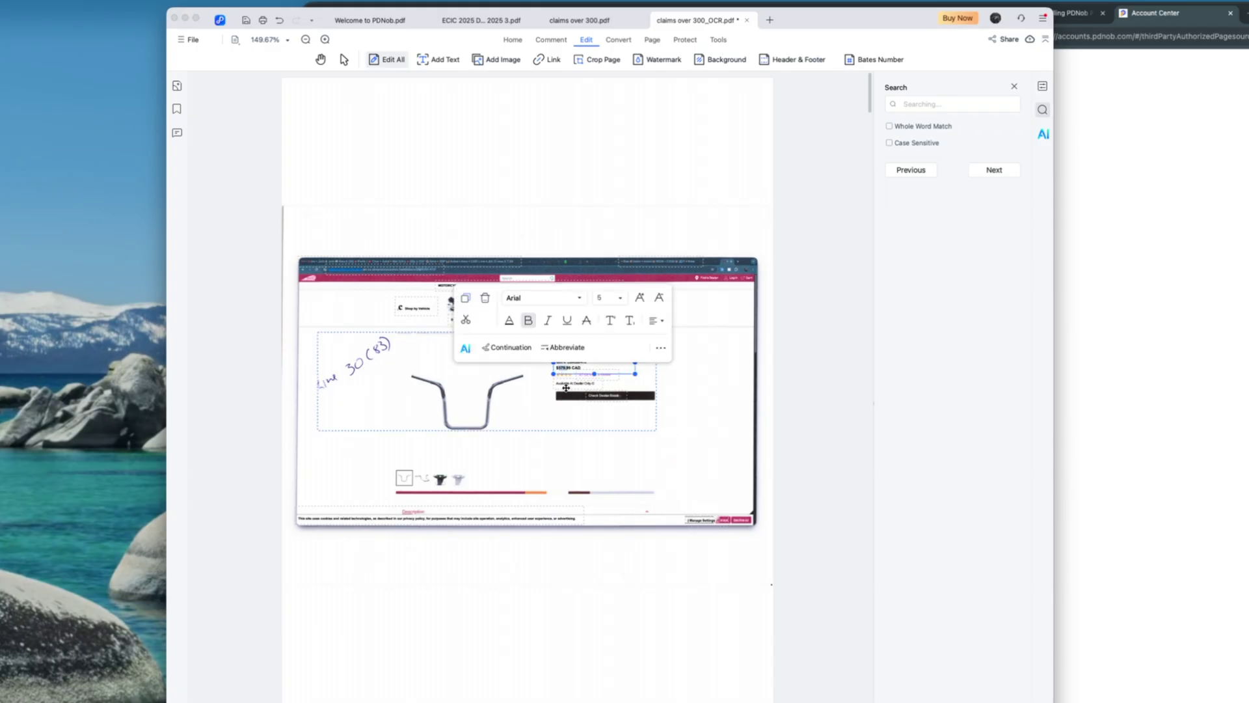
pyautogui.click(573, 358)
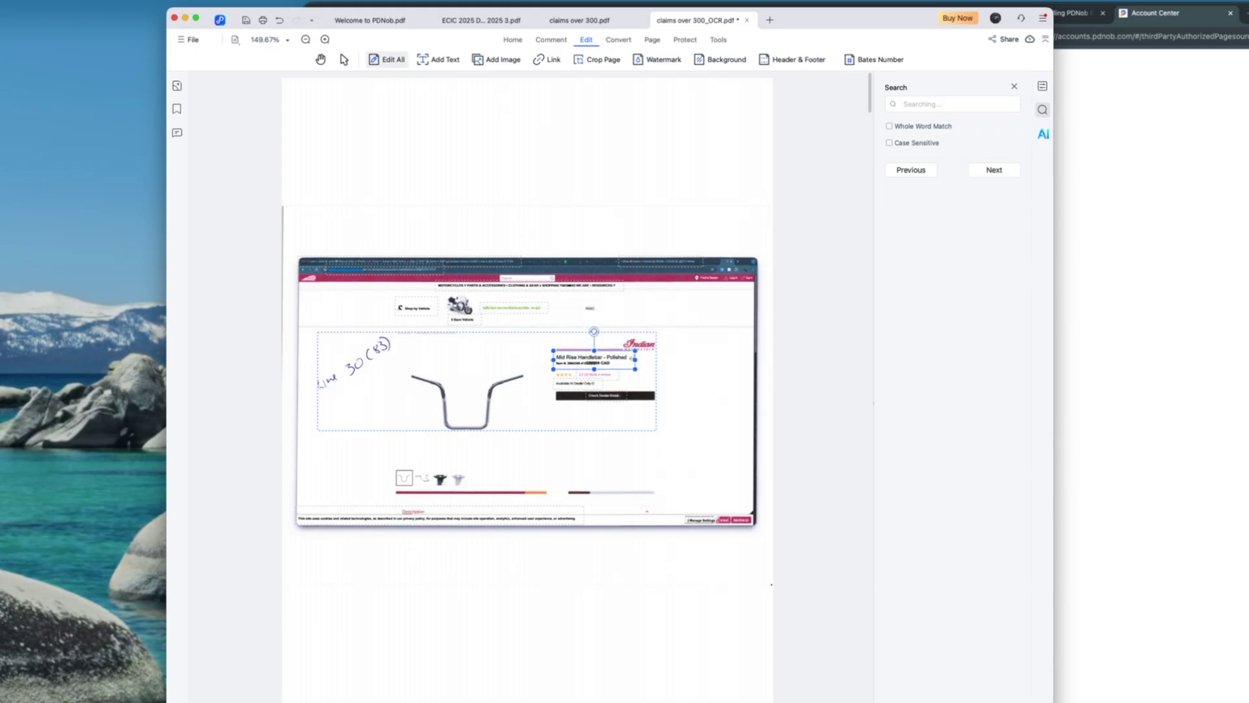
pyautogui.click(766, 385)
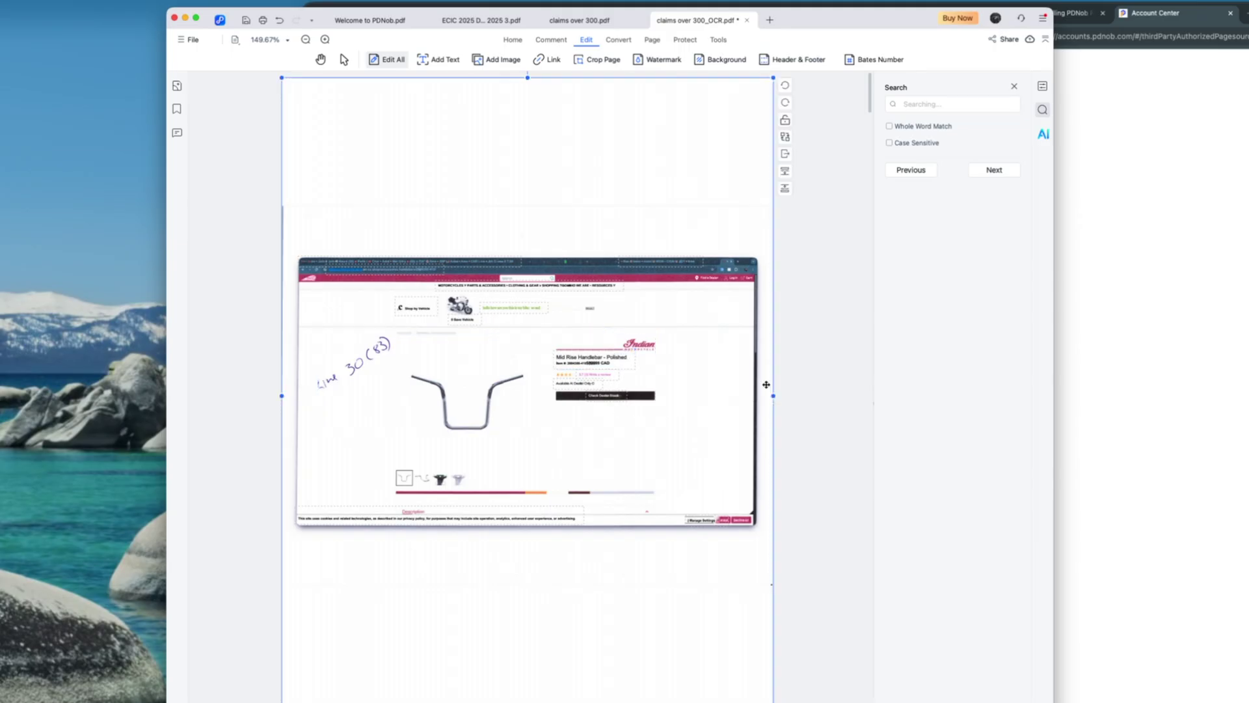
pyautogui.click(603, 358)
pyautogui.click(595, 360)
pyautogui.click(593, 366)
pyautogui.doubleClick(593, 363)
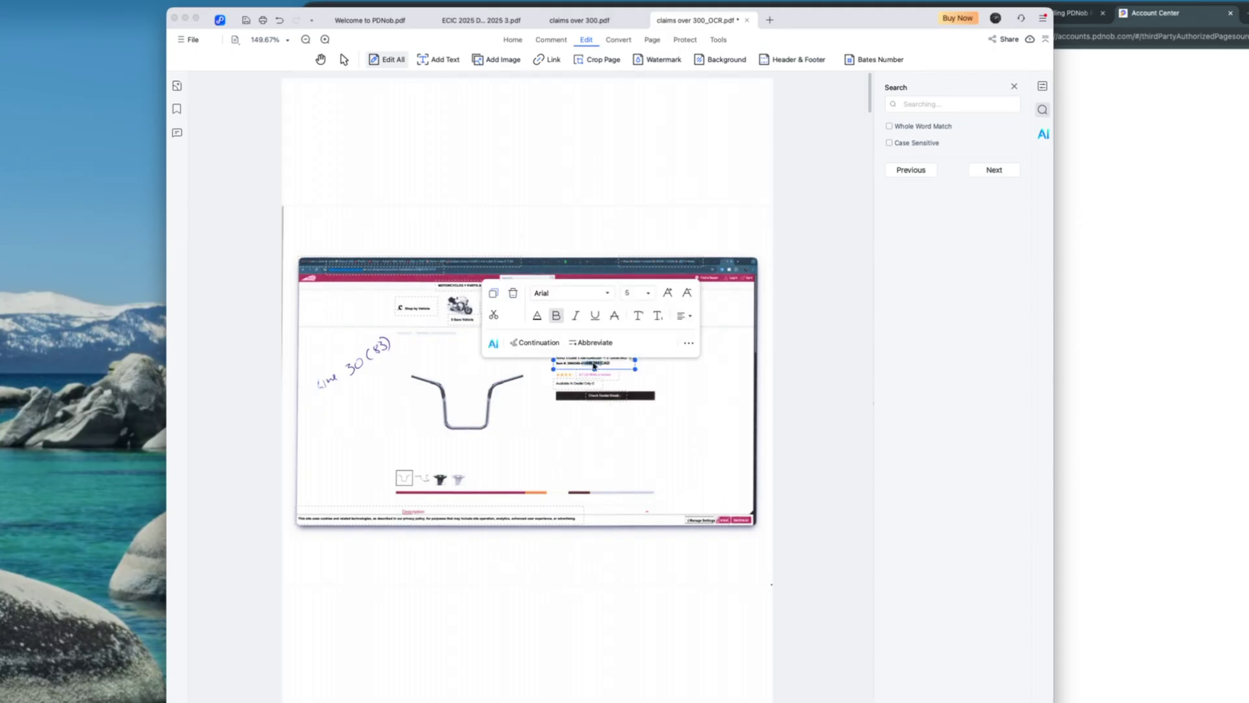
pyautogui.press('super+z')
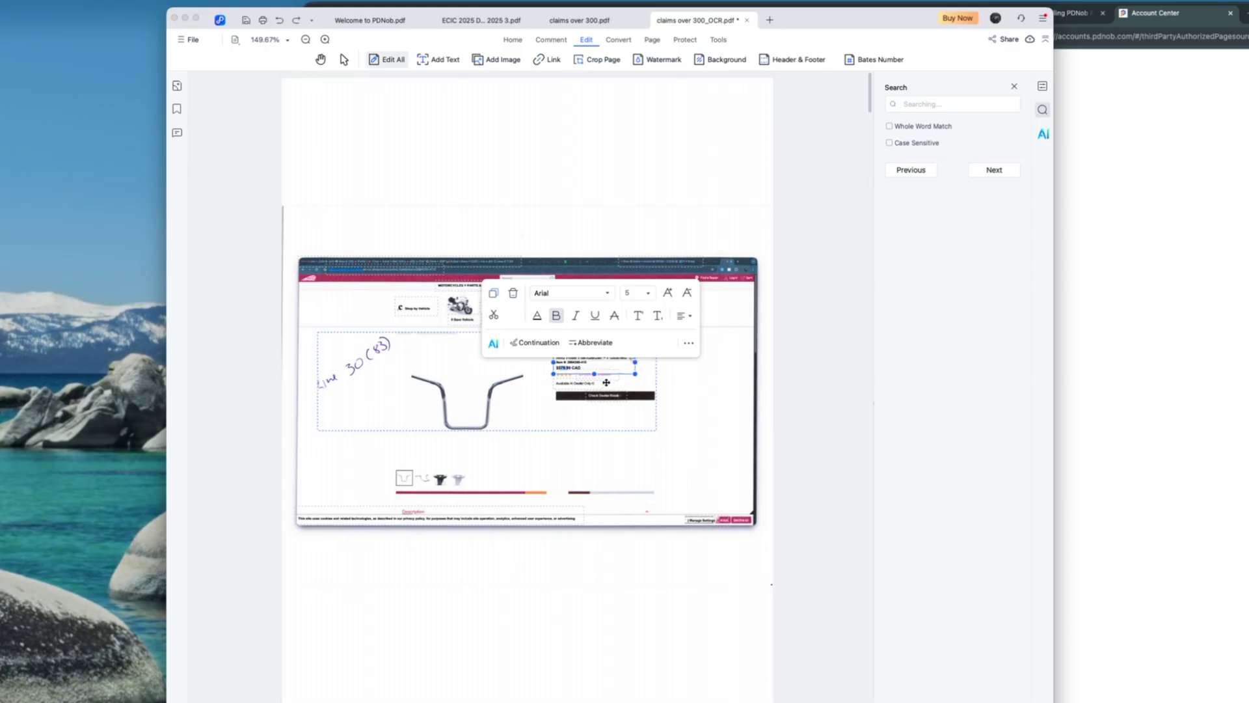
pyautogui.click(561, 371)
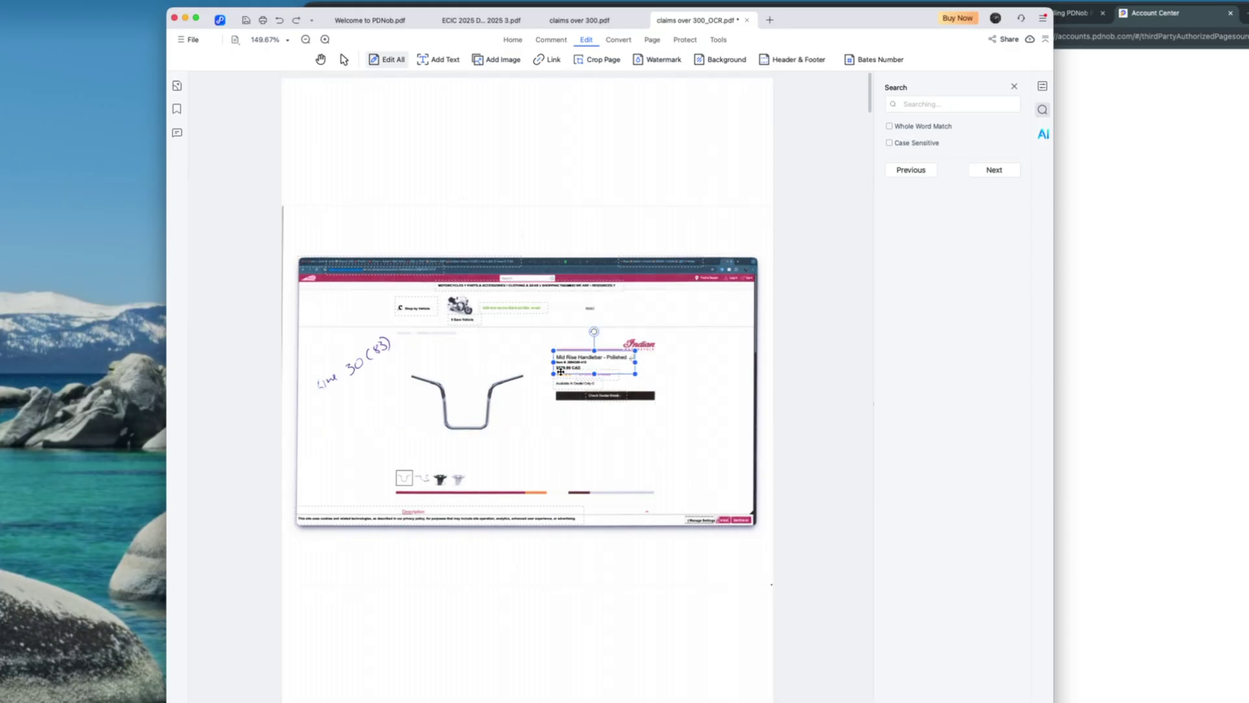
pyautogui.press('BackSpace')
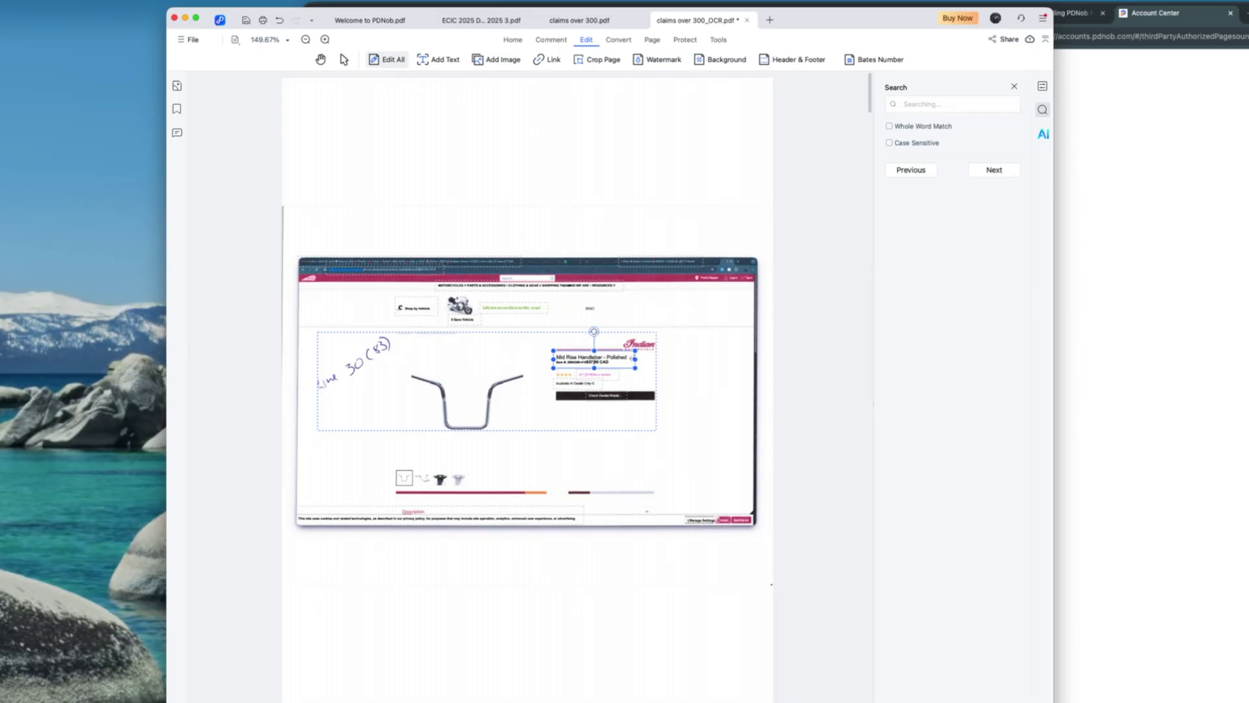
pyautogui.press('BackSpace')
pyautogui.write('88')
pyautogui.click(703, 382)
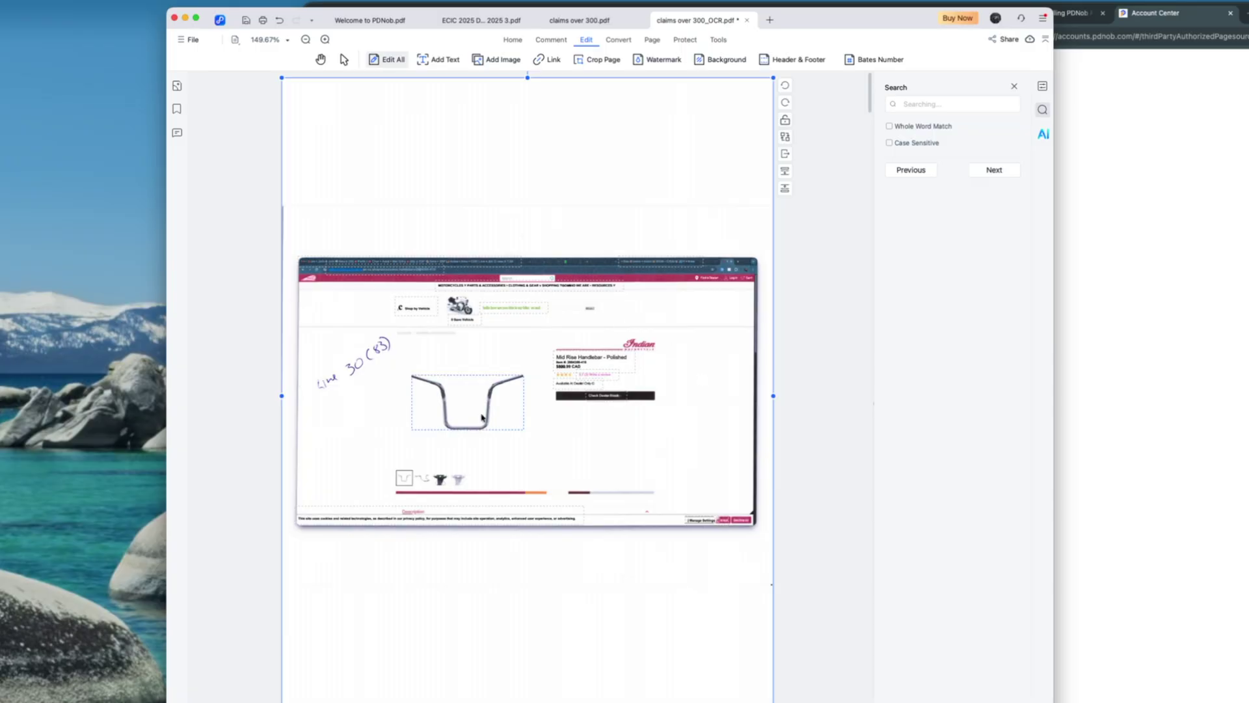
# Rotate the handlebar image about 45° and move it up and to the right.
pyautogui.click(470, 403)
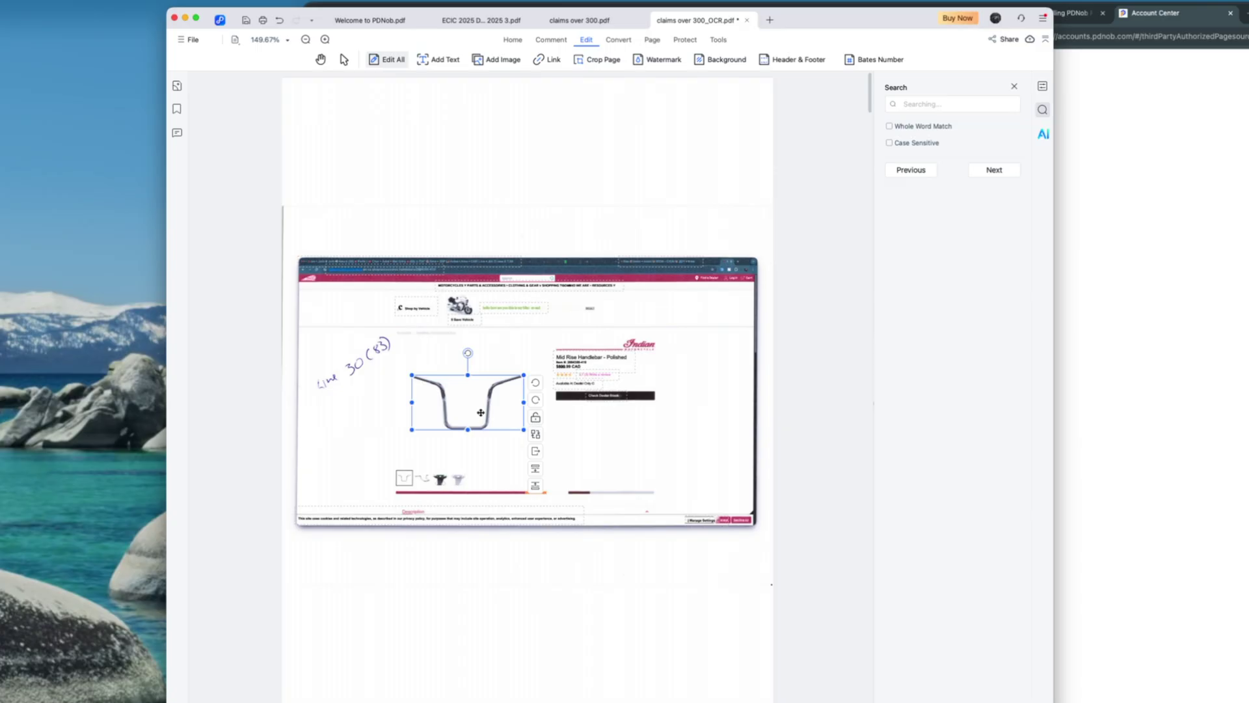
pyautogui.moveTo(480, 412); pyautogui.dragTo(456, 429)
pyautogui.click(462, 424)
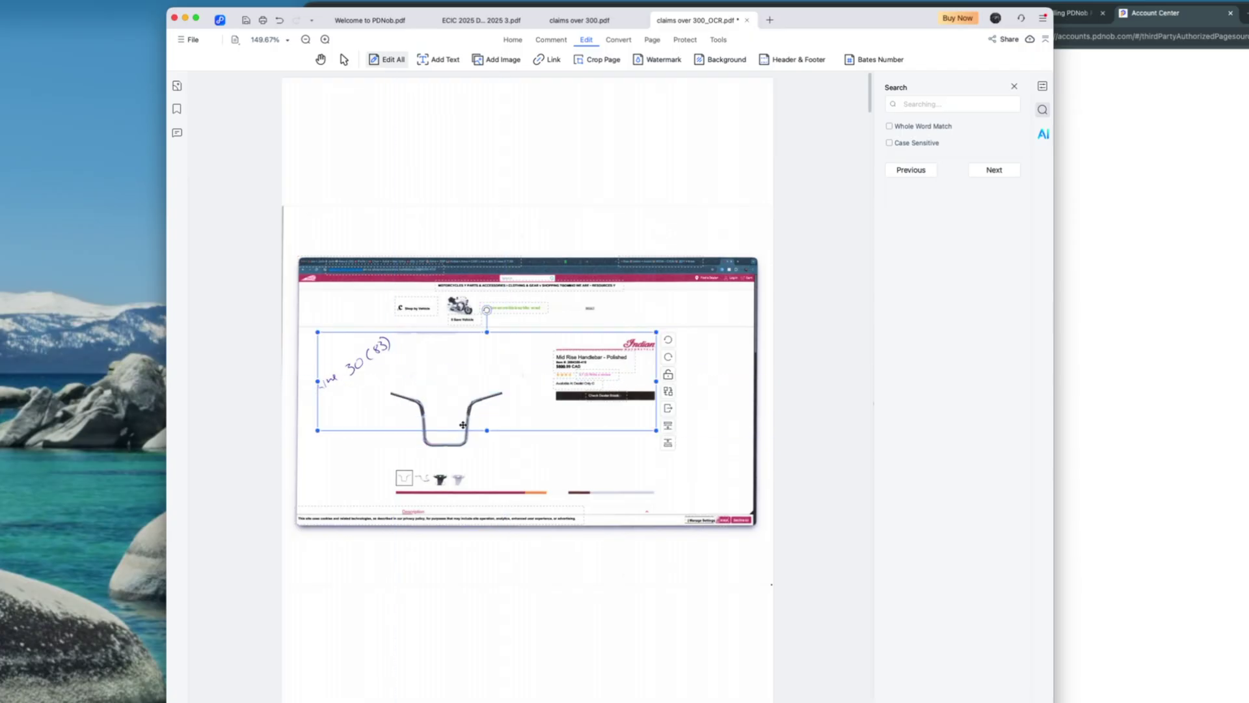
pyautogui.click(465, 447)
pyautogui.click(474, 433)
pyautogui.moveTo(475, 423)
pyautogui.mouseDown()
pyautogui.moveTo(492, 406)
pyautogui.moveTo(461, 436)
pyautogui.mouseUp()
pyautogui.click(463, 429)
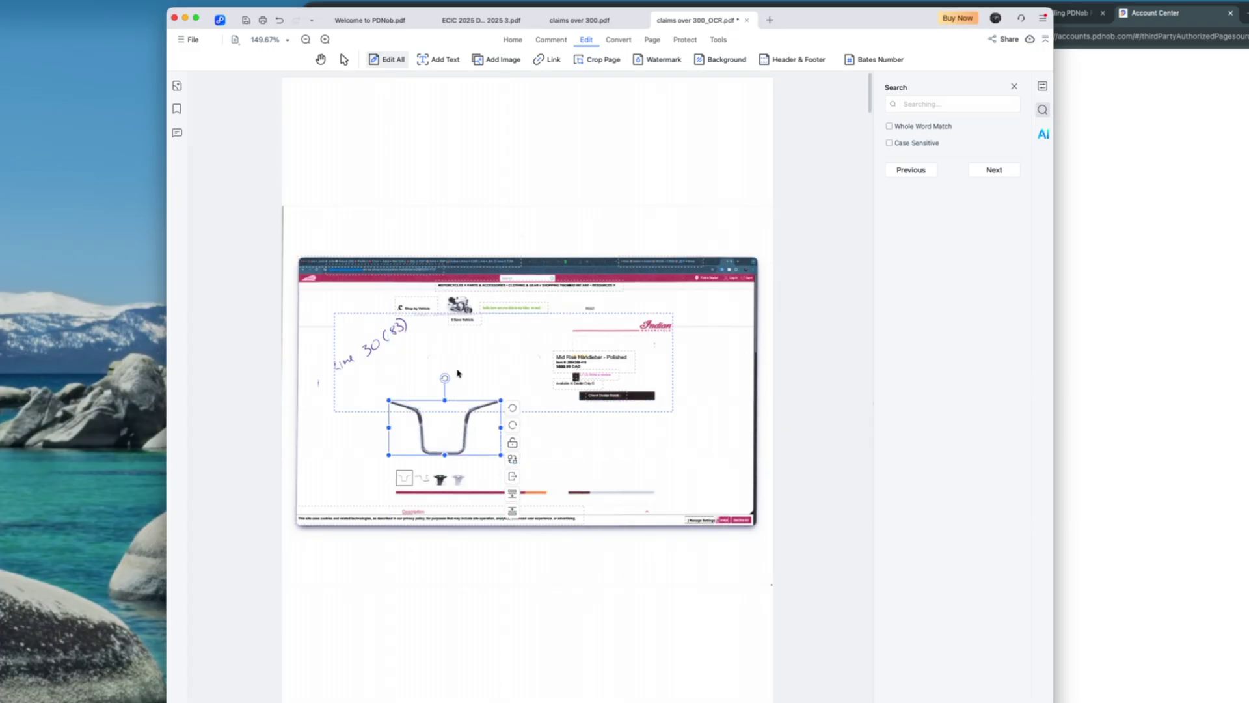
pyautogui.moveTo(442, 378); pyautogui.dragTo(409, 397)
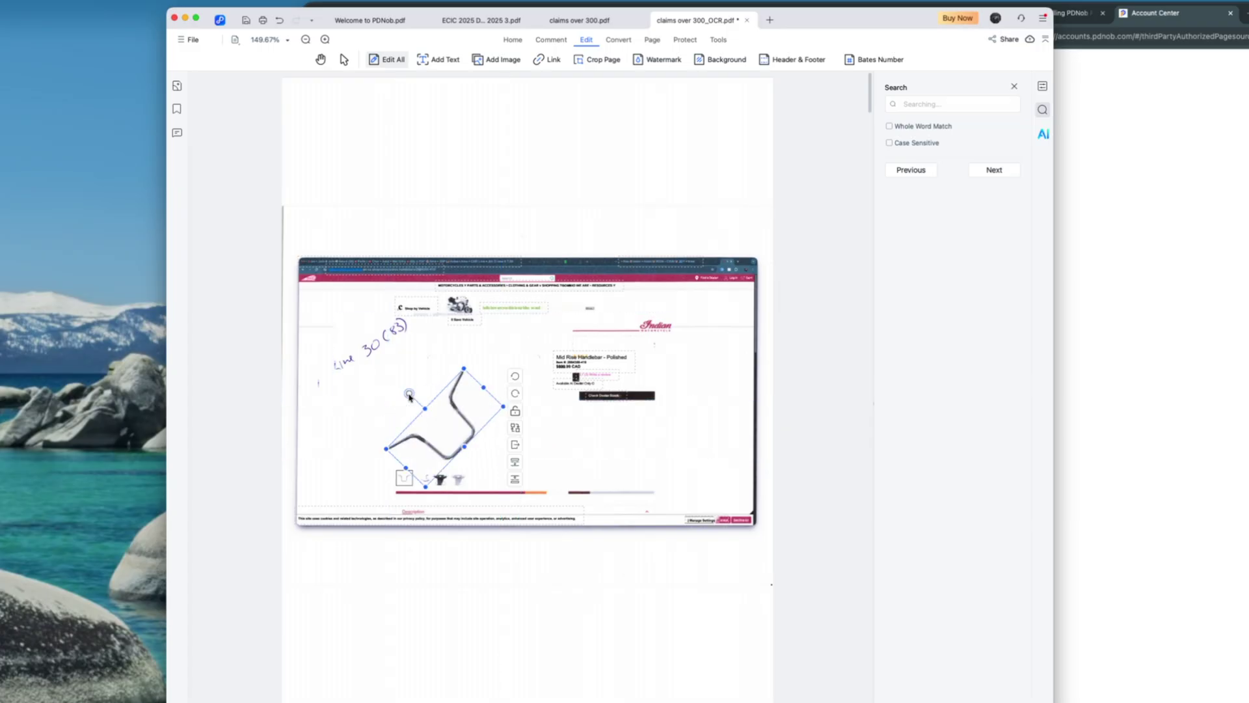
pyautogui.moveTo(428, 441); pyautogui.dragTo(460, 414)
# Nudge the page screenshot slightly down and reselect the rotated handlebar.
pyautogui.click(625, 471)
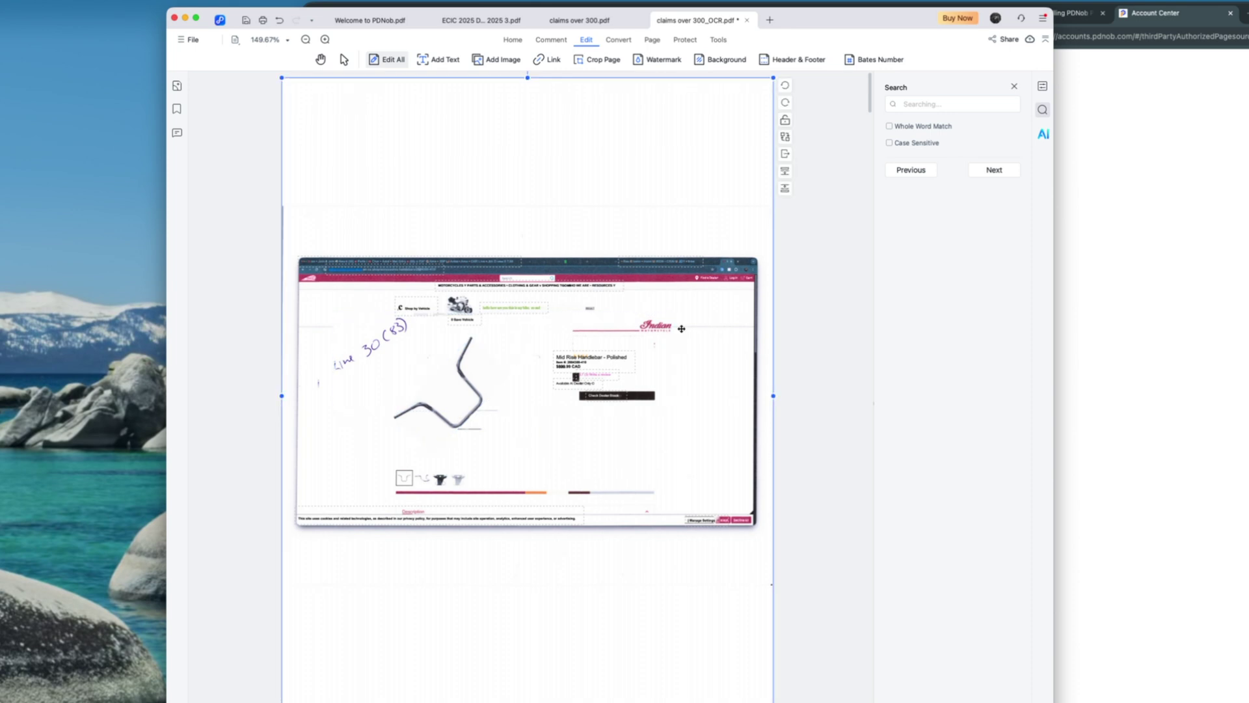
pyautogui.moveTo(673, 326); pyautogui.dragTo(659, 328)
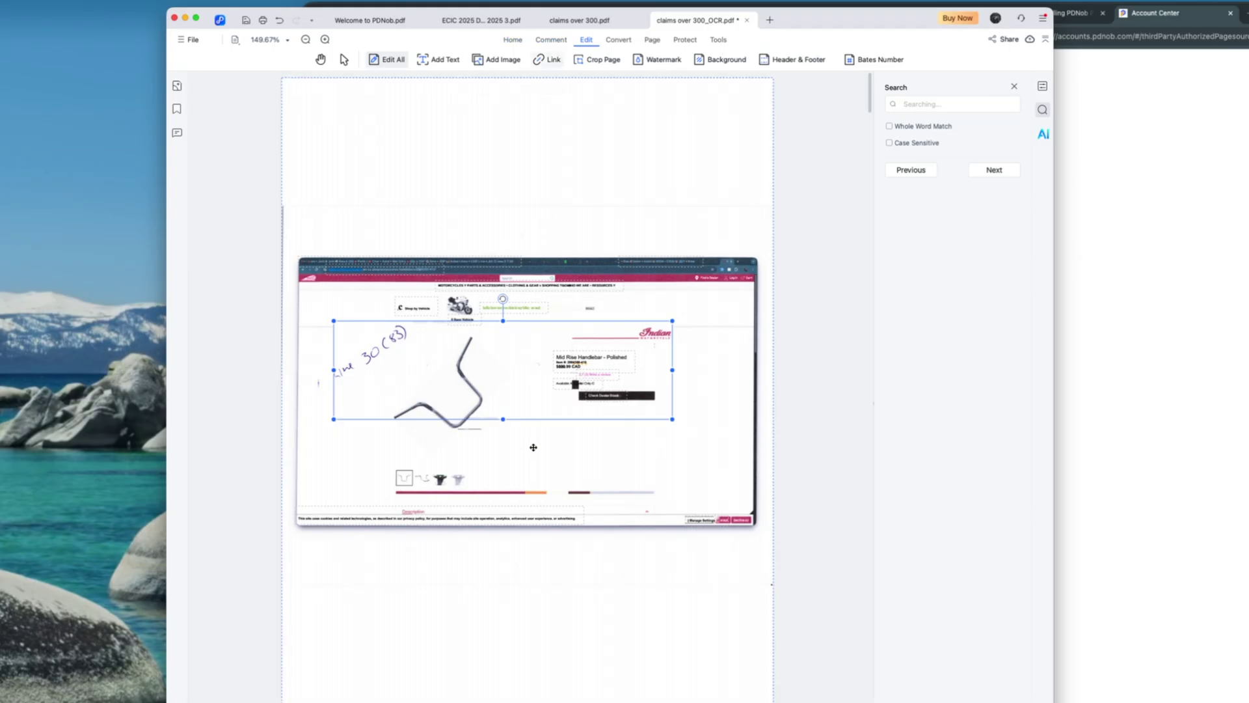
pyautogui.click(674, 319)
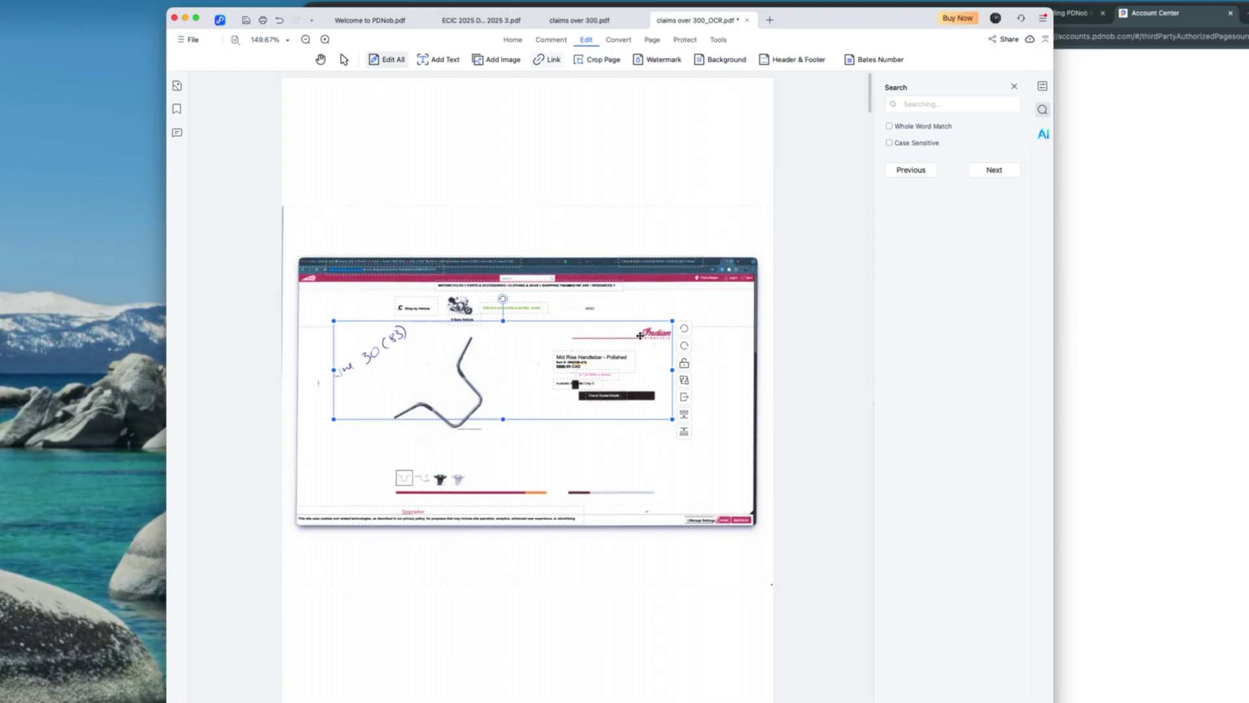
pyautogui.click(437, 442)
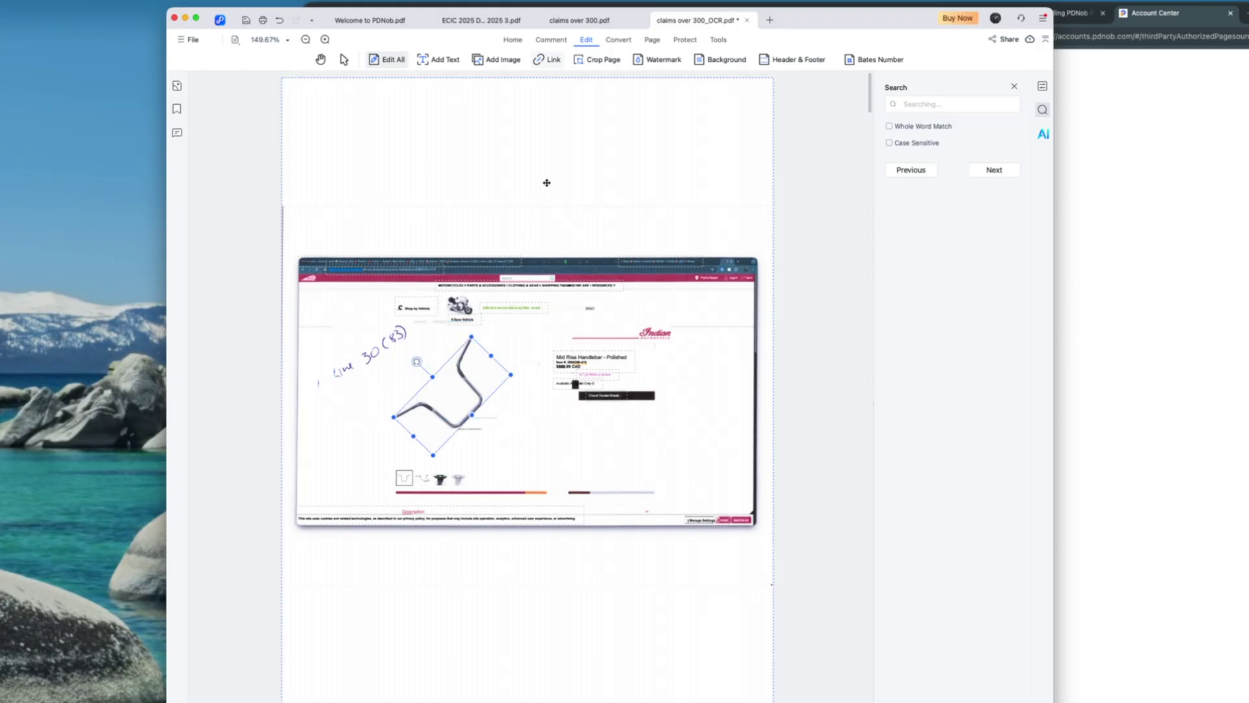
# Draw a link area around the handlebar image set to open a web page.
pyautogui.click(553, 60)
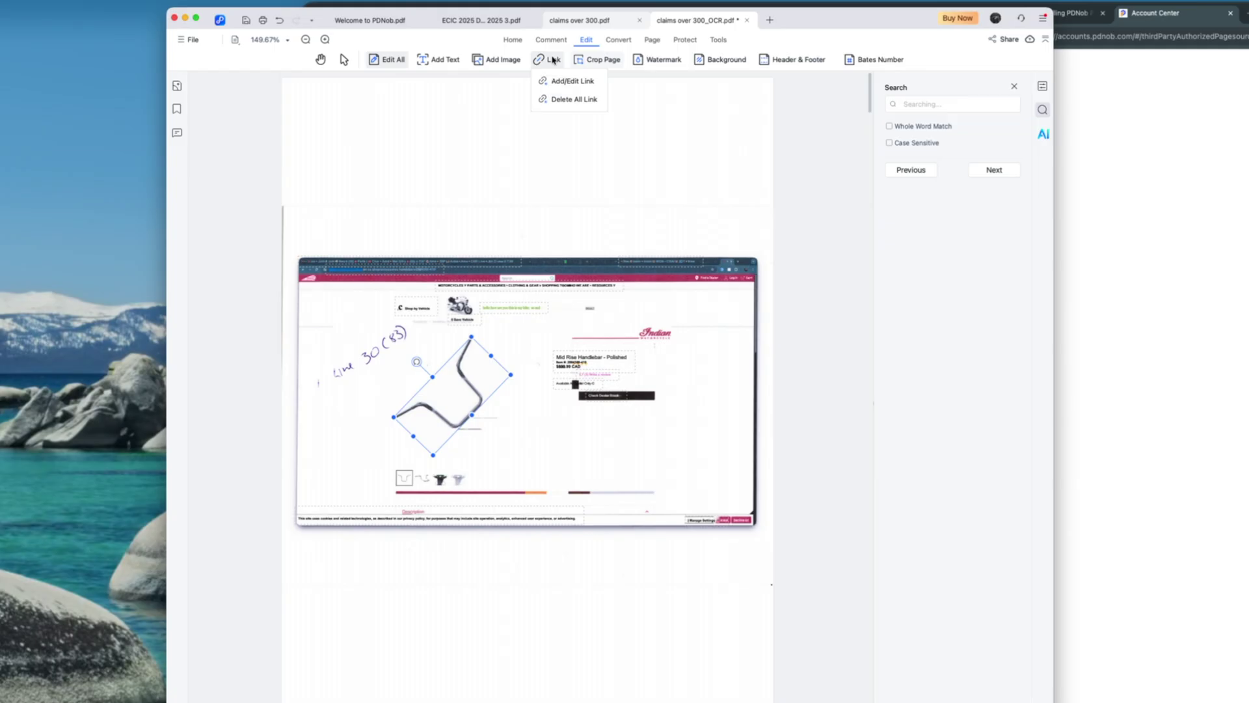
pyautogui.click(572, 81)
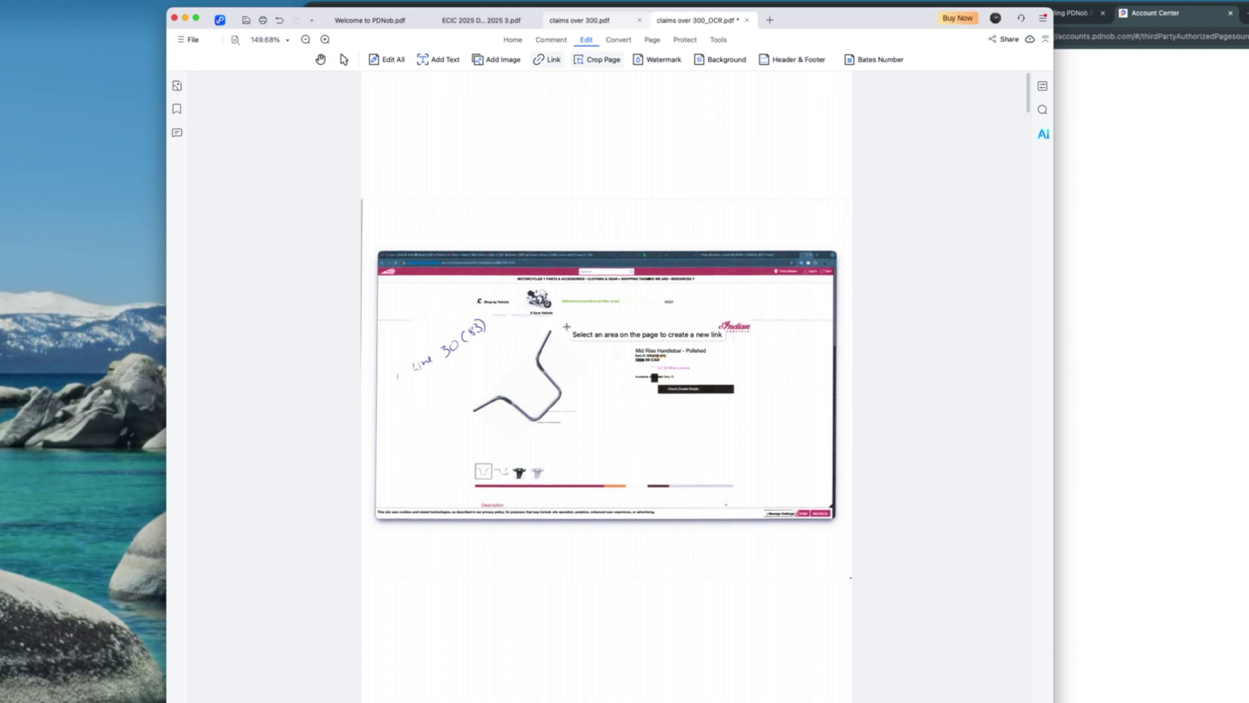
pyautogui.moveTo(566, 326); pyautogui.dragTo(466, 431)
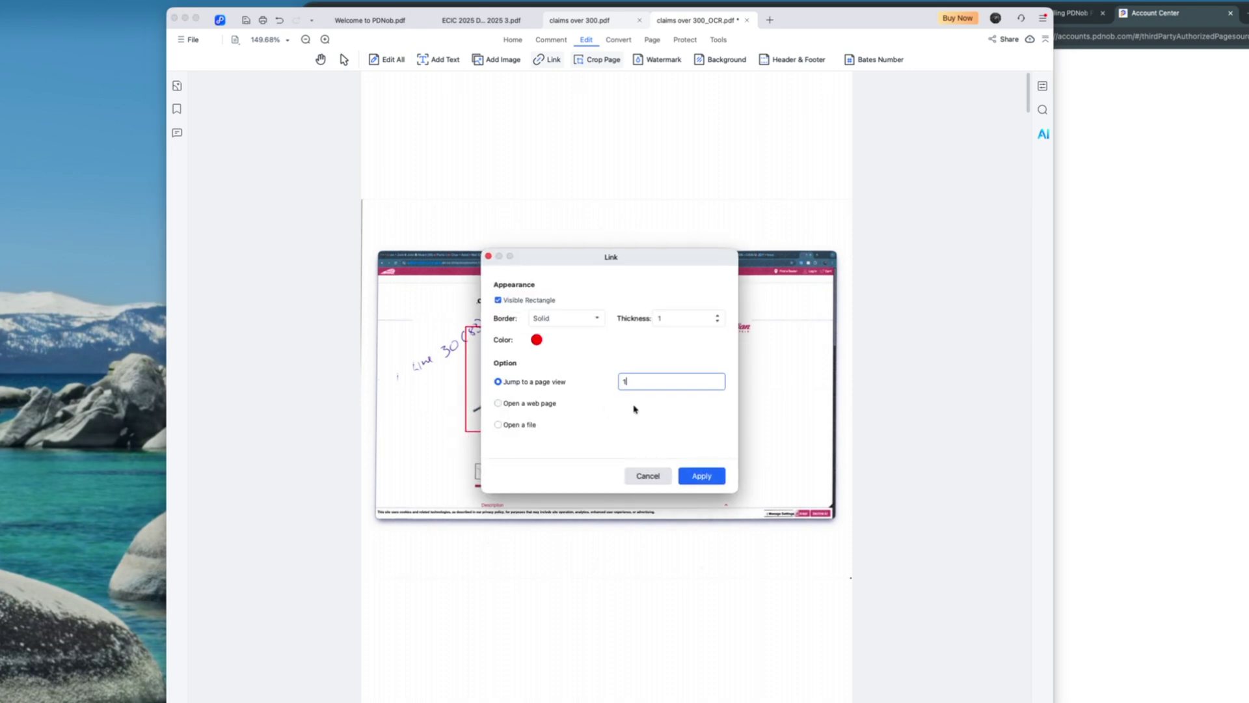
pyautogui.click(542, 403)
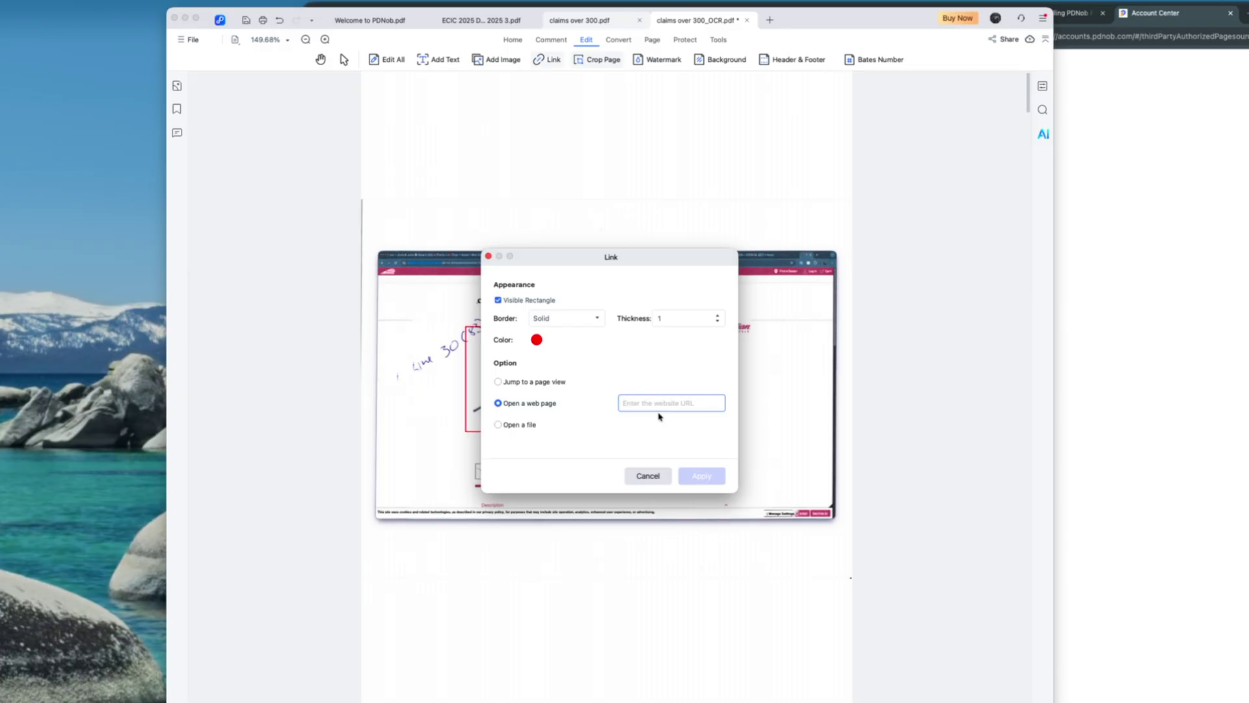
pyautogui.write('y')
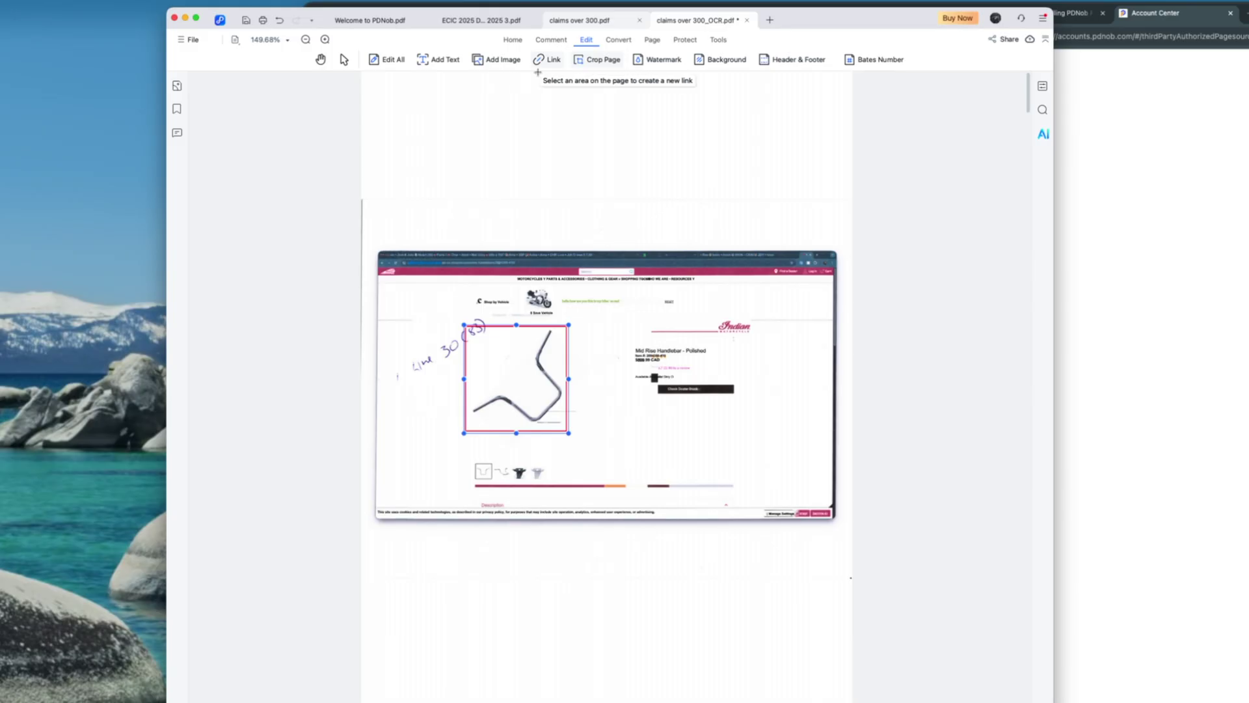
# Switch to the ECIC trip PDF and add four Desktop PDFs, including quoted tech and sept 8th invoice, to the merge list.
pyautogui.click(663, 151)
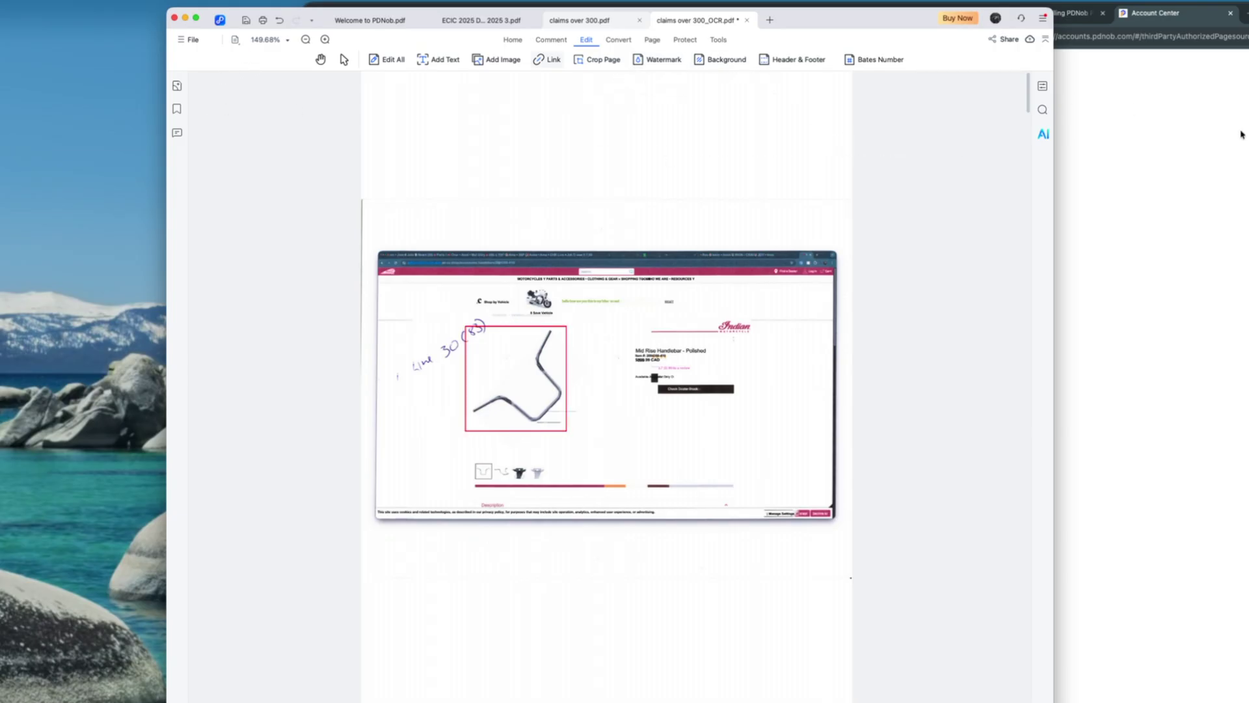
pyautogui.click(481, 20)
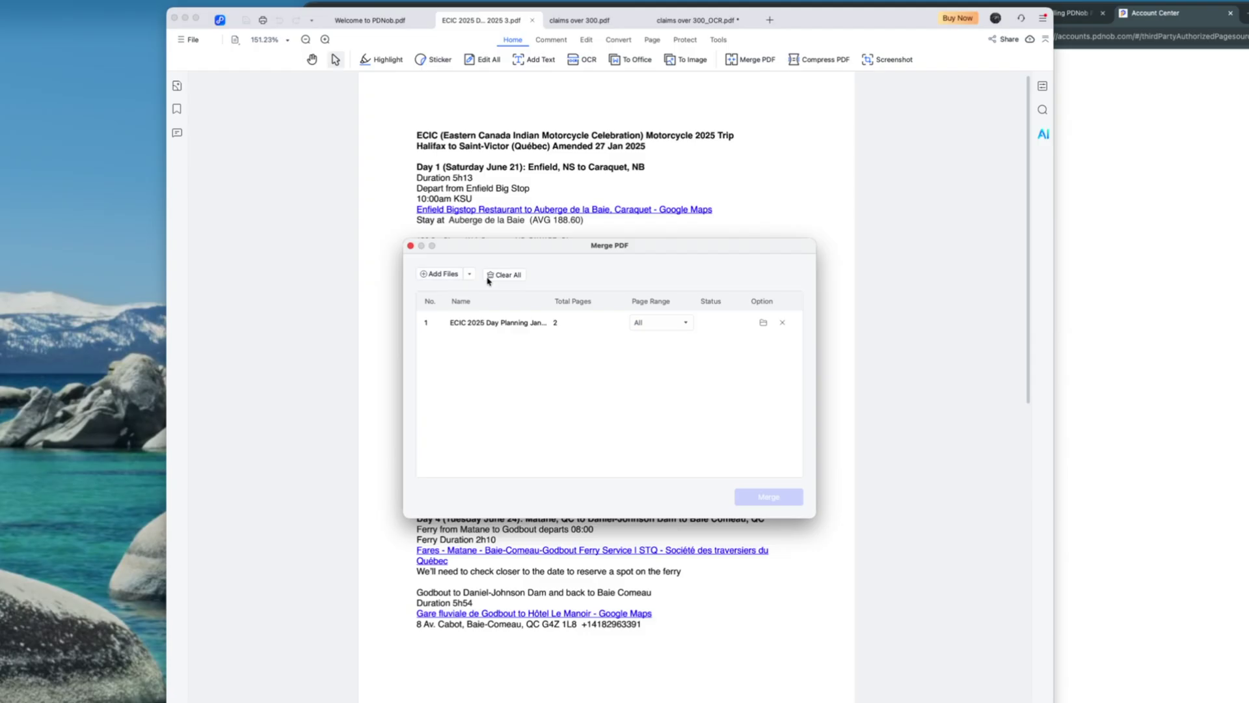
pyautogui.click(440, 274)
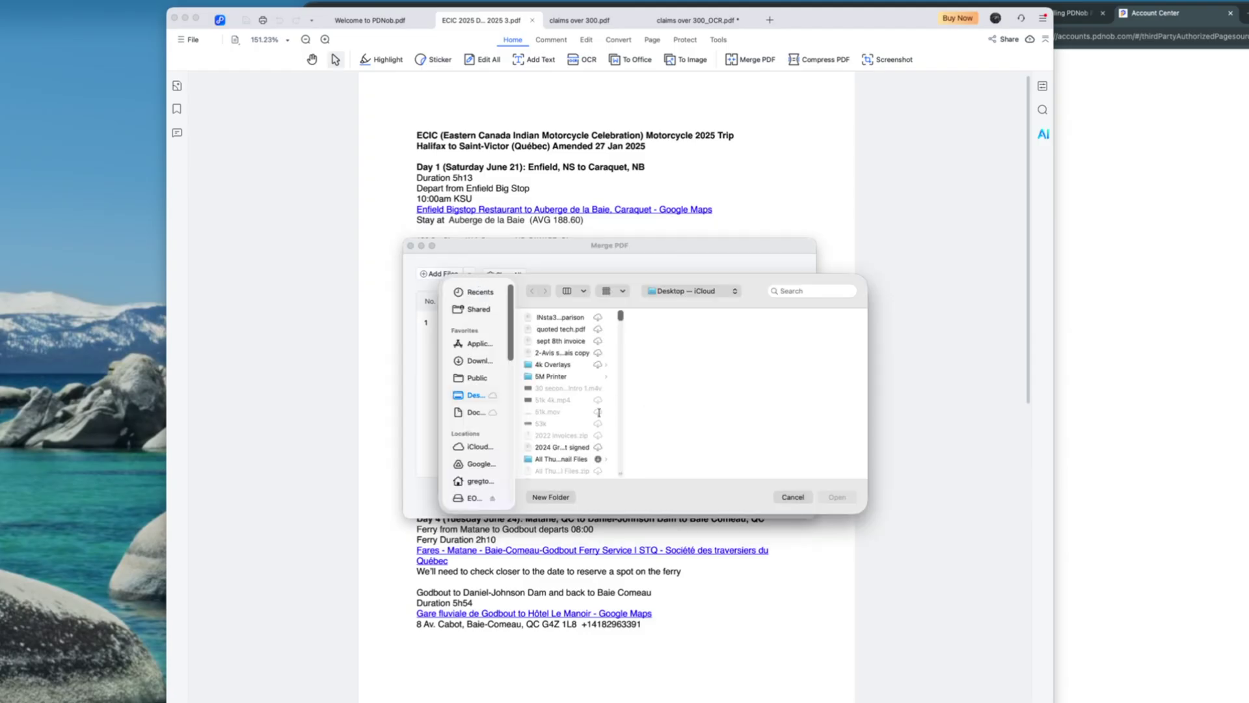
pyautogui.click(561, 317)
pyautogui.keyDown('shift'); pyautogui.click(559, 340); pyautogui.keyUp('shift')
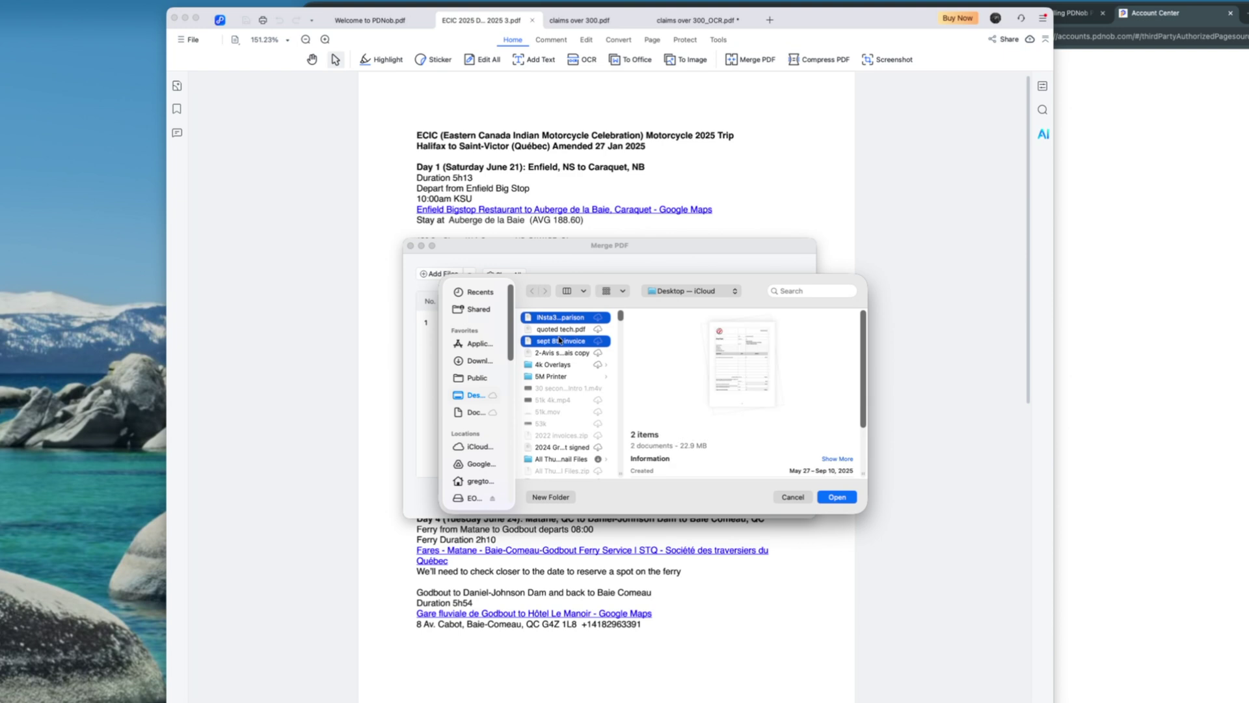
pyautogui.keyDown('shift'); pyautogui.click(560, 352); pyautogui.keyUp('shift')
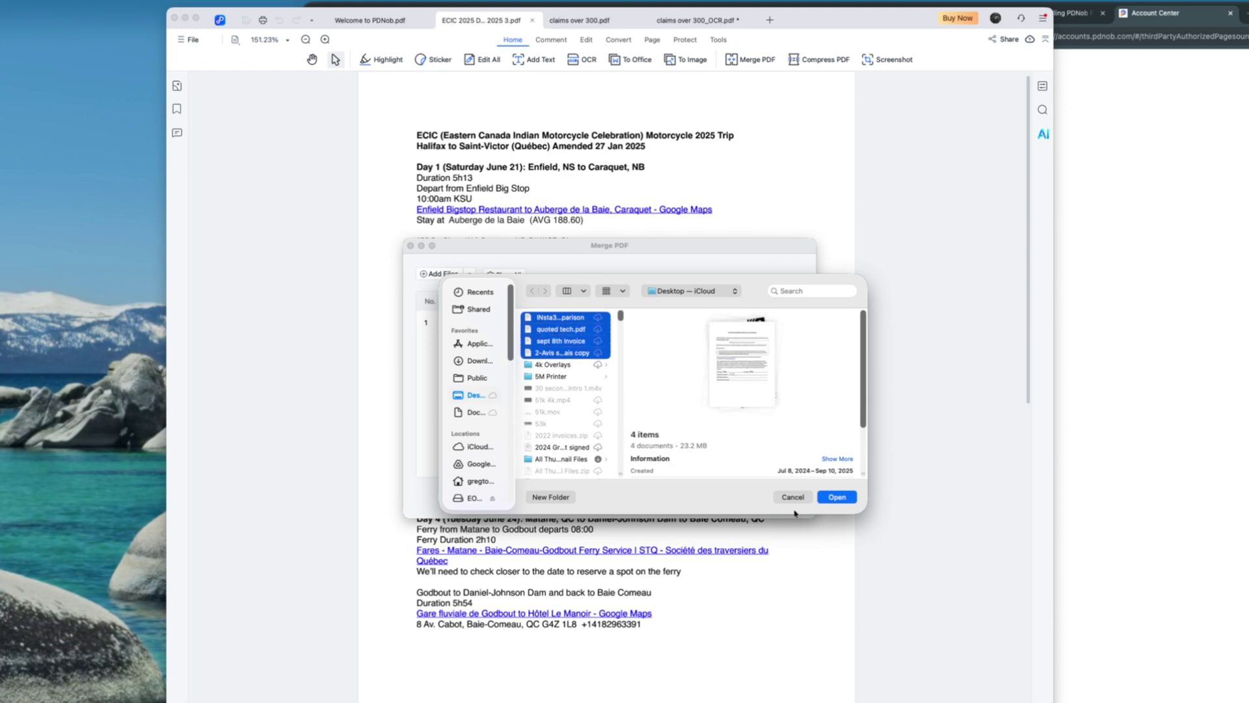
pyautogui.click(837, 500)
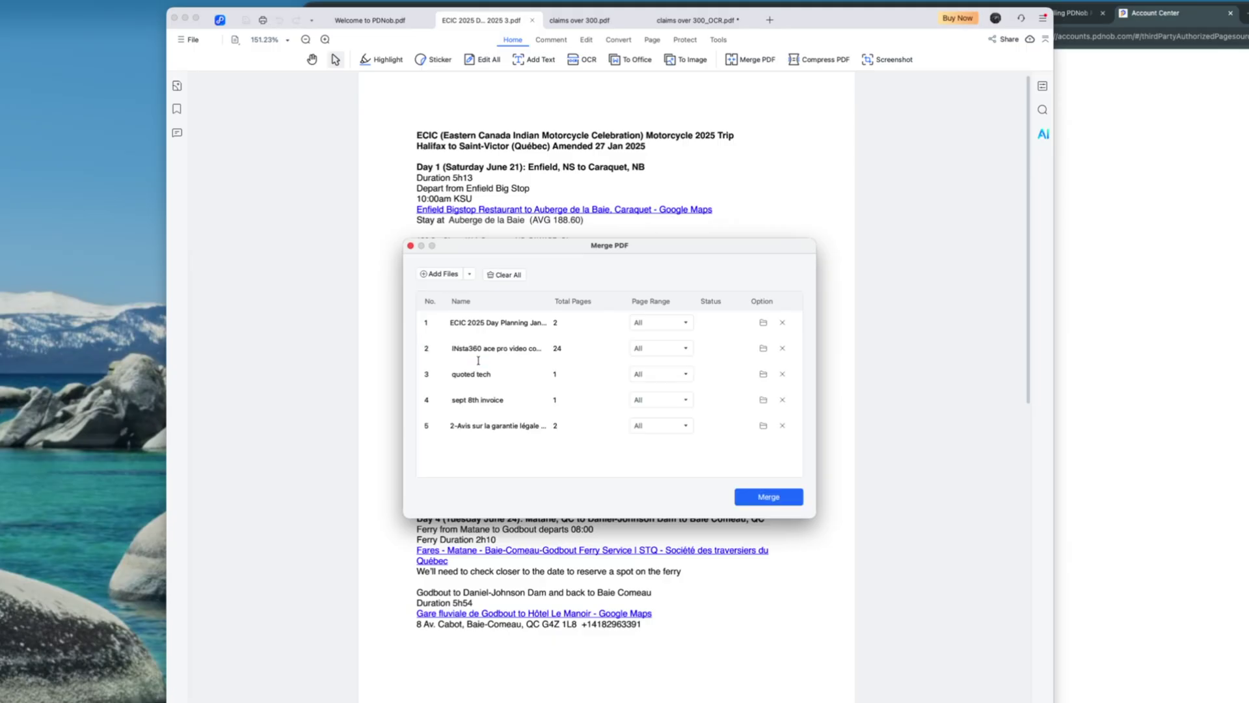
# Merge the five listed PDFs into one new document and scroll through its pages.
pyautogui.click(777, 502)
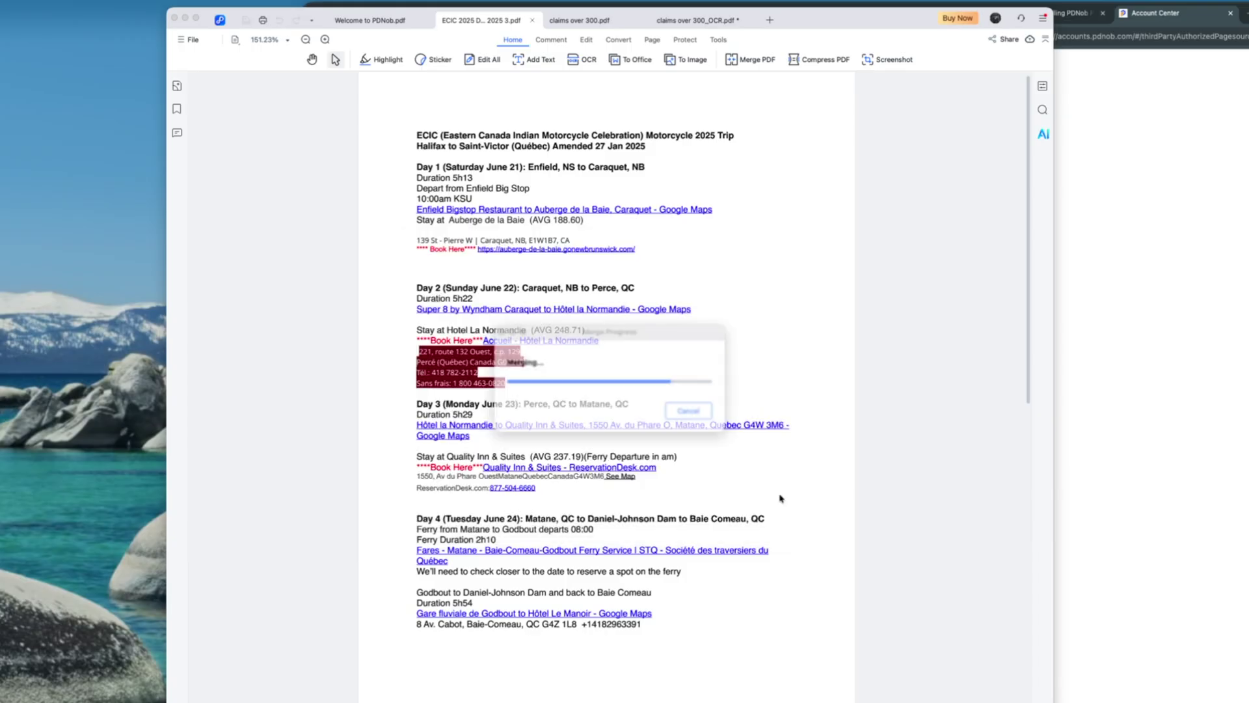
pyautogui.scroll(-20, 557, 397)
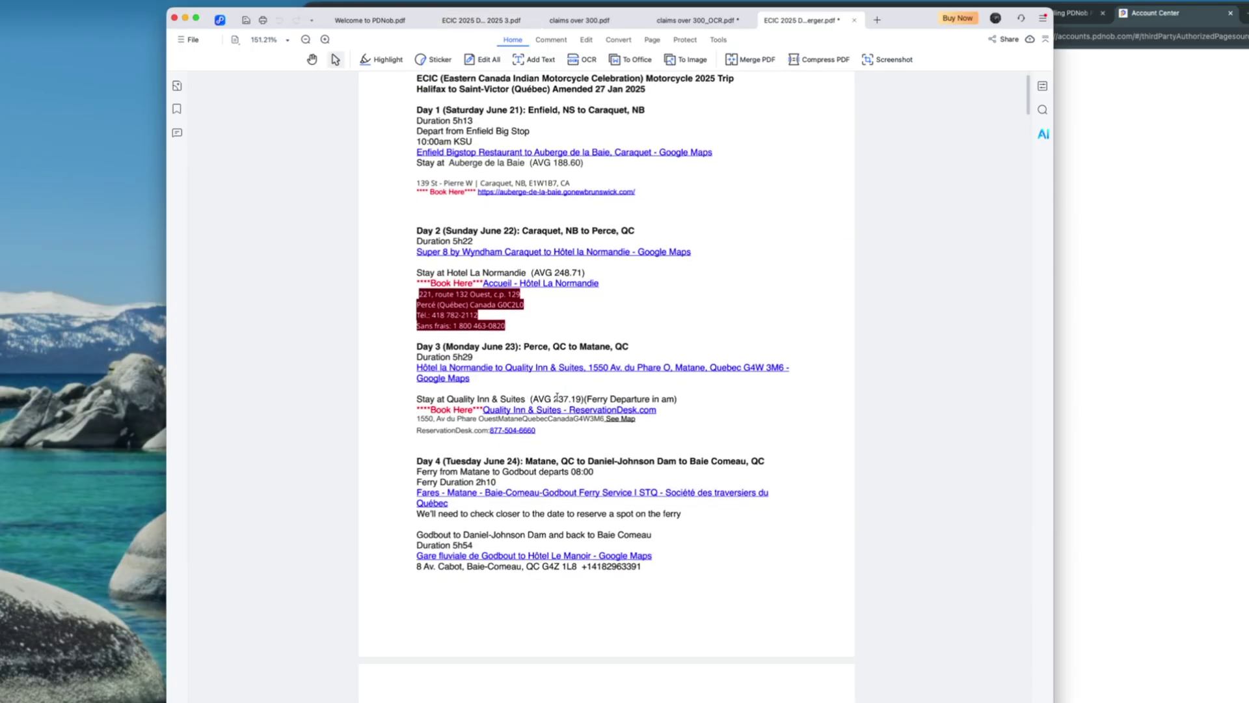
pyautogui.scroll(-20, 605, 343)
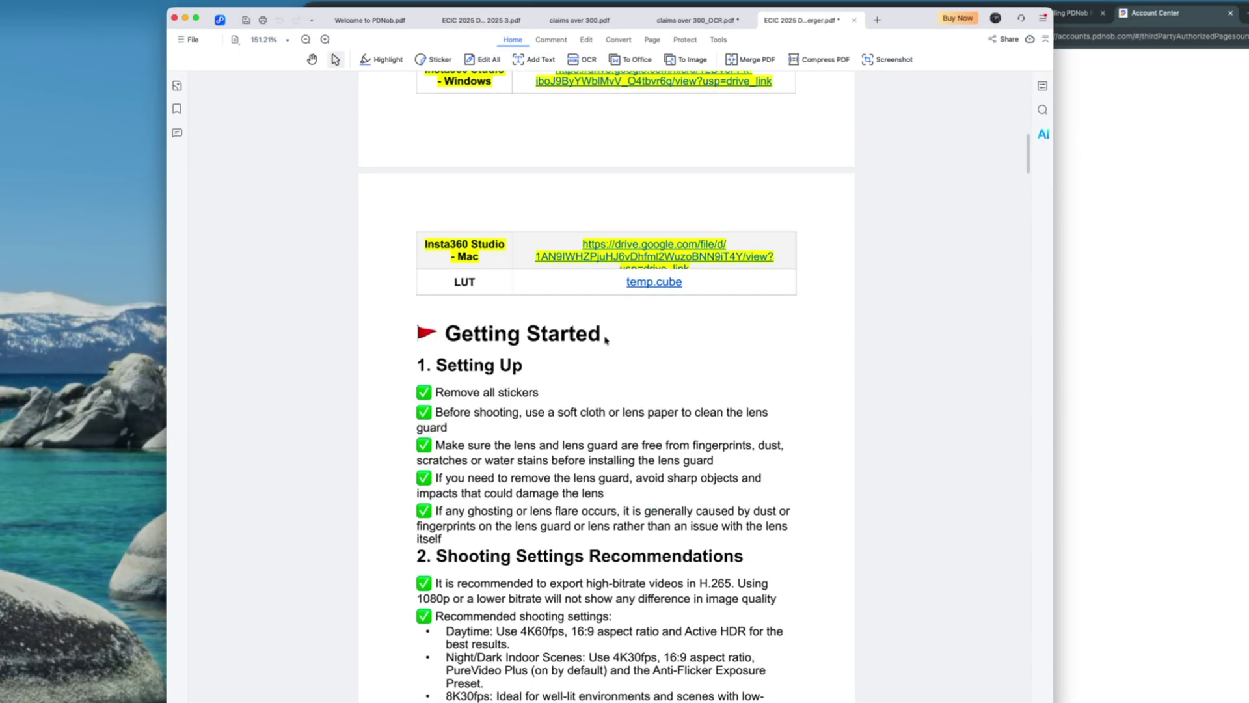
pyautogui.scroll(-10, 605, 340)
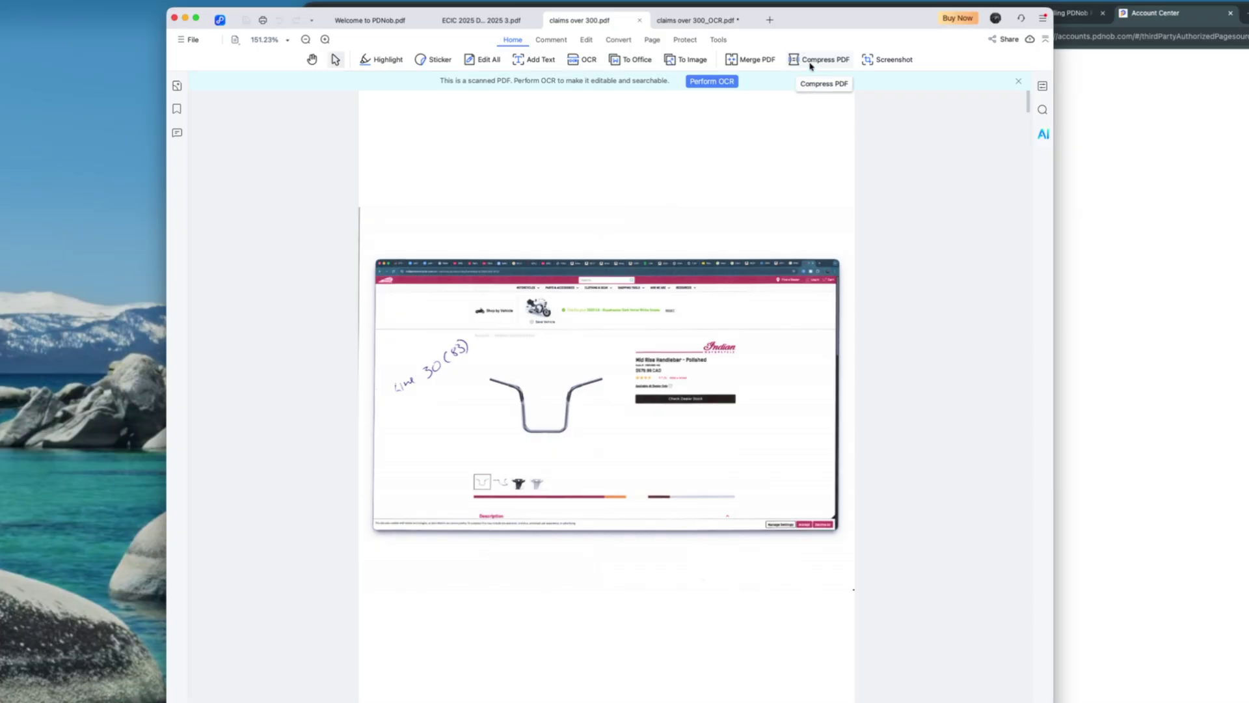
pyautogui.click(813, 60)
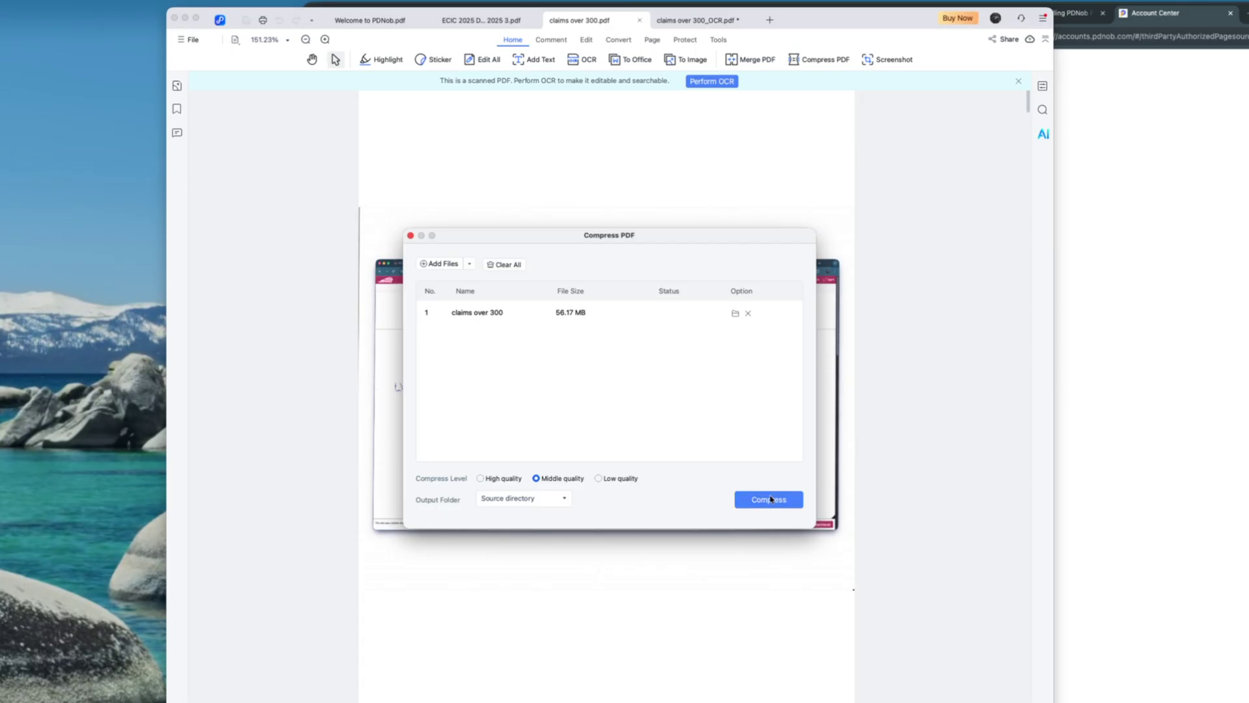
# Keep Source directory as the output folder and compress claims over 300 at Middle quality.
pyautogui.click(546, 501)
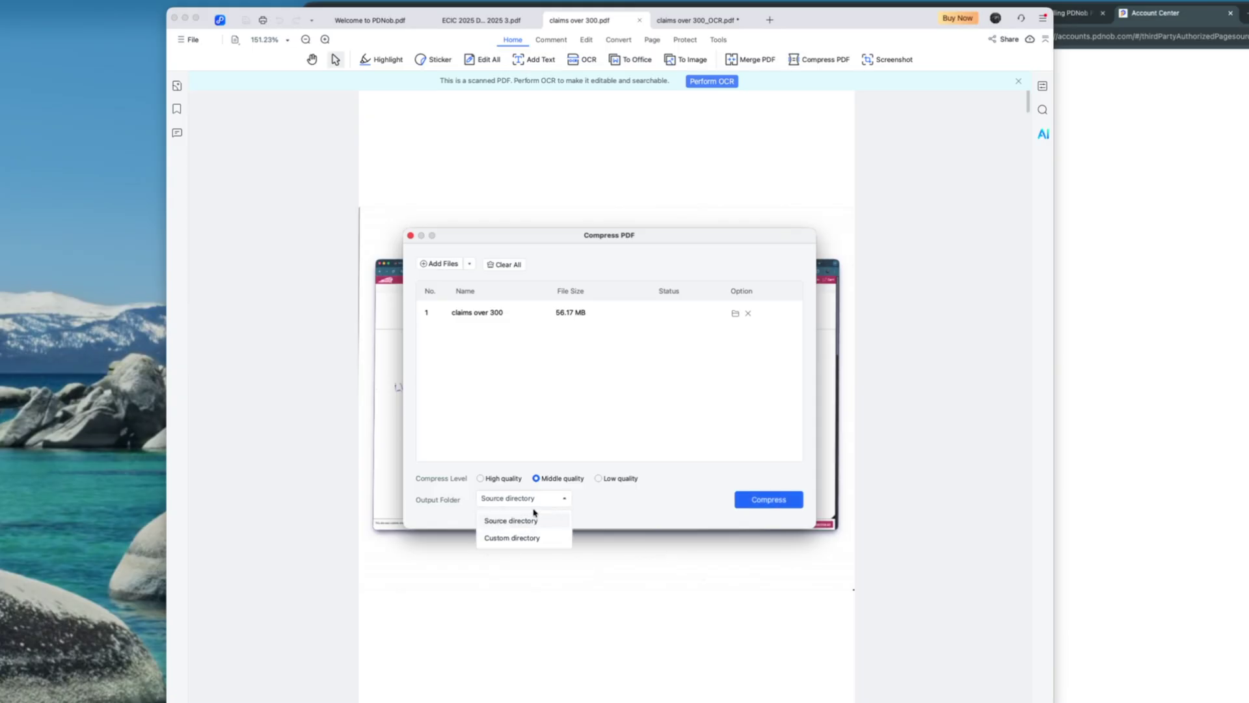
pyautogui.click(529, 519)
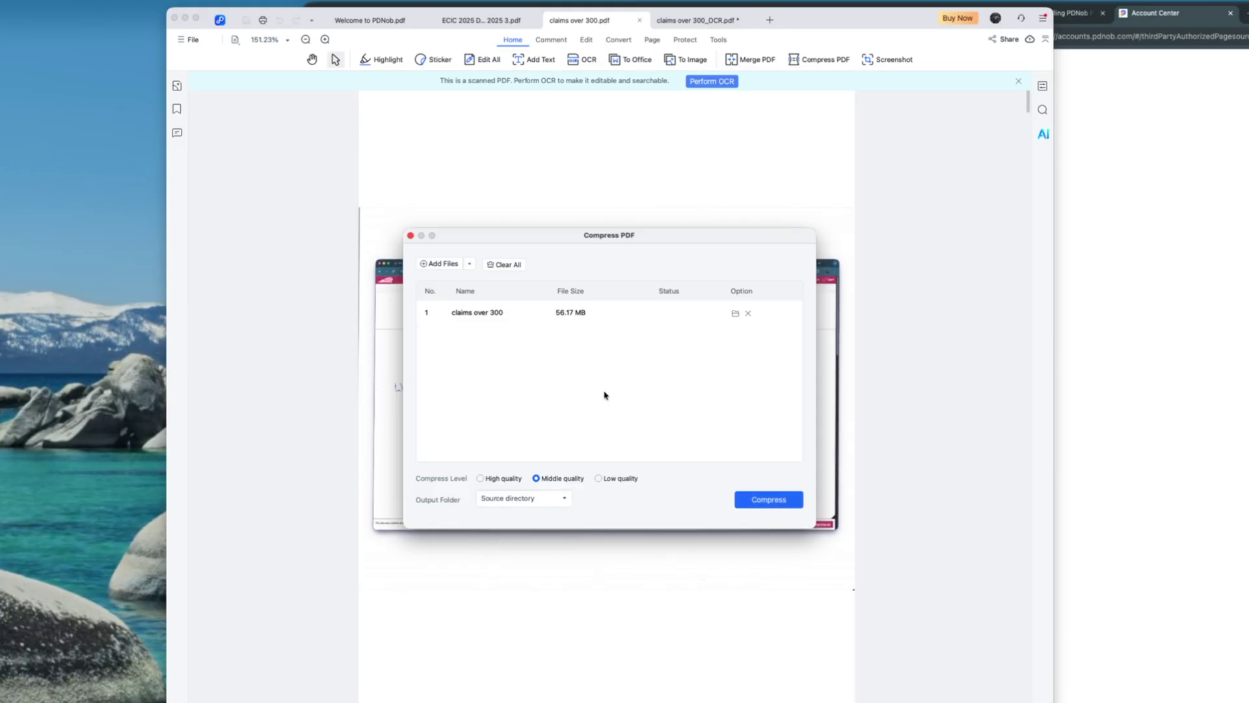
pyautogui.click(771, 502)
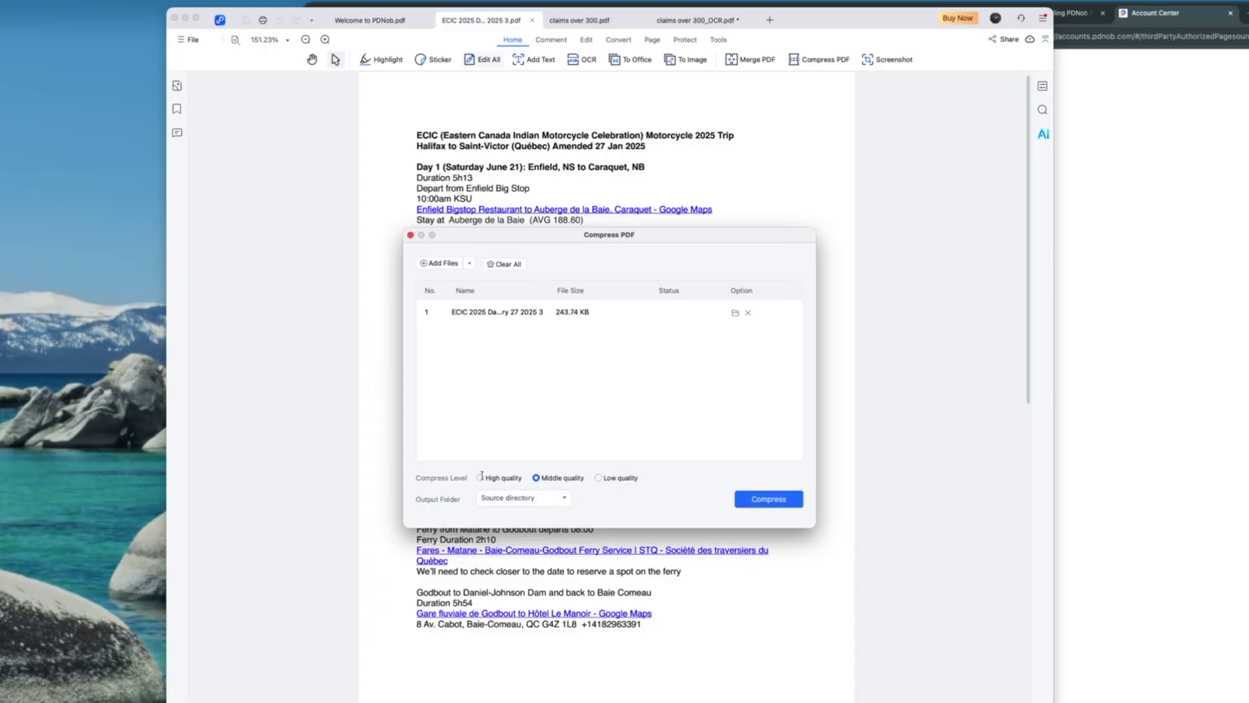
# Start compressing the 243.74 KB ECIC 2025 itinerary at Middle quality.
pyautogui.click(768, 495)
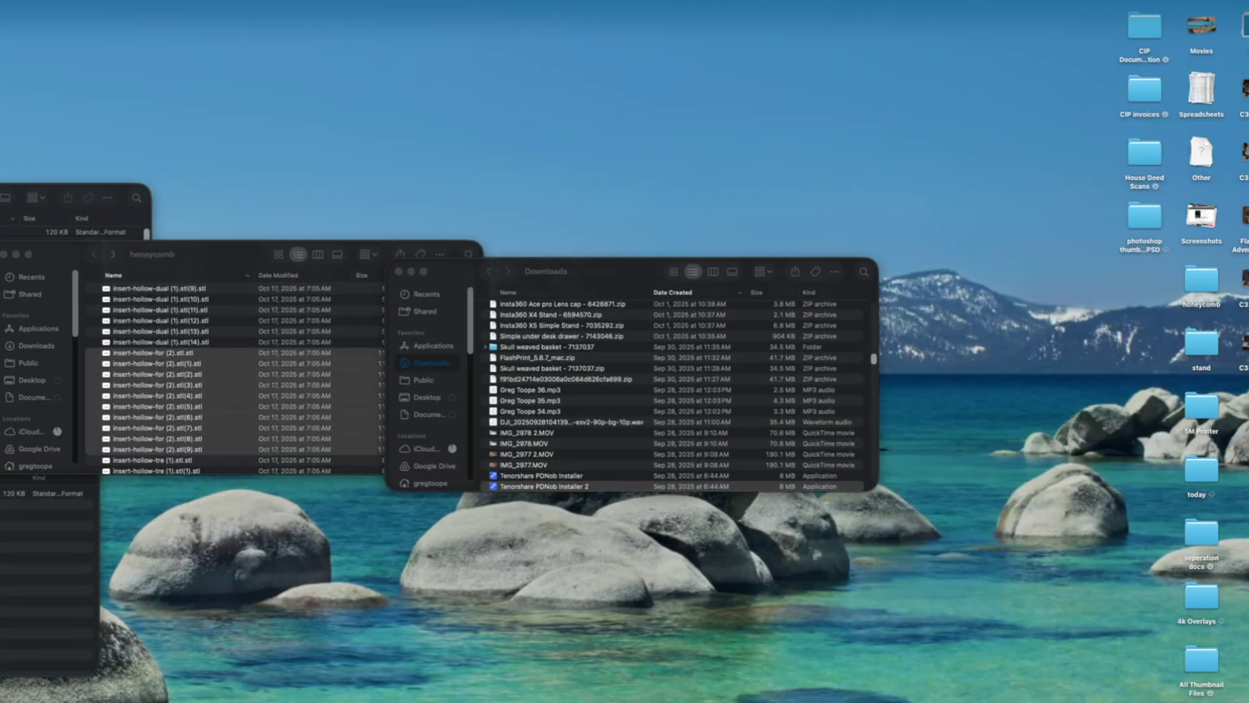
# Switch from Finder back to the PDNob window with Cmd+Tab.
pyautogui.press('super+Tab')
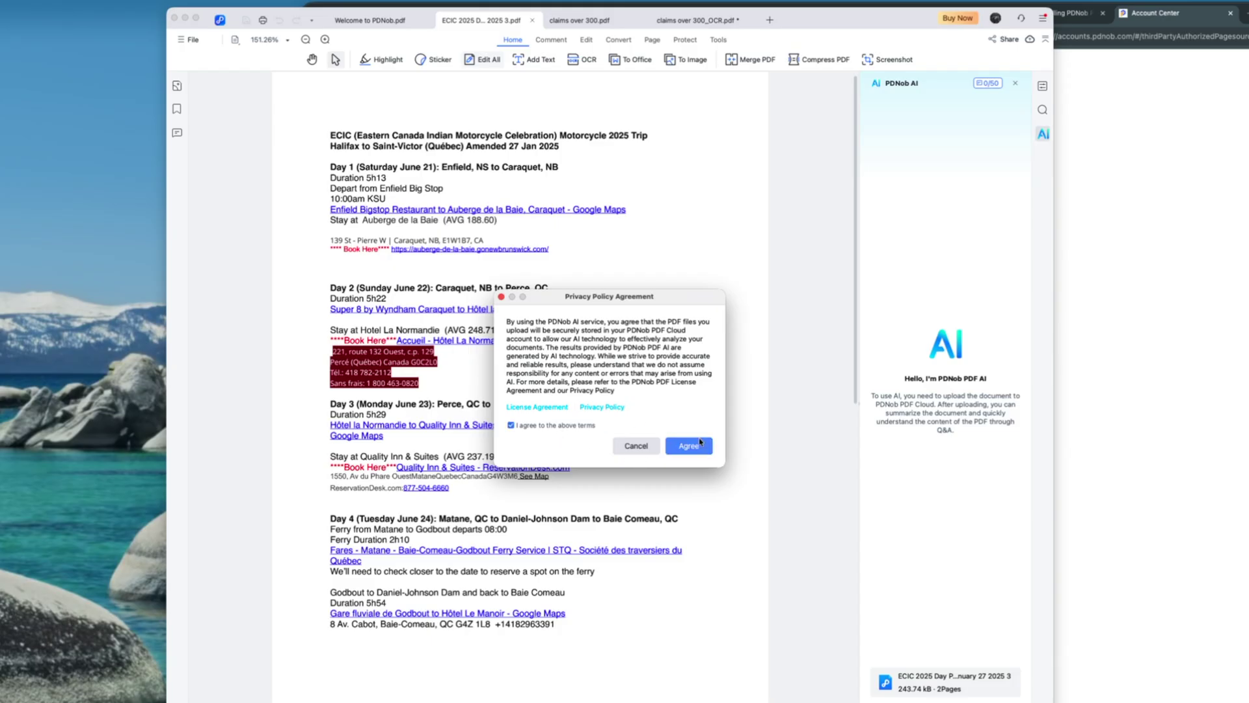
# Agree to the PDNob AI privacy terms so the ECIC itinerary uploads.
pyautogui.click(689, 446)
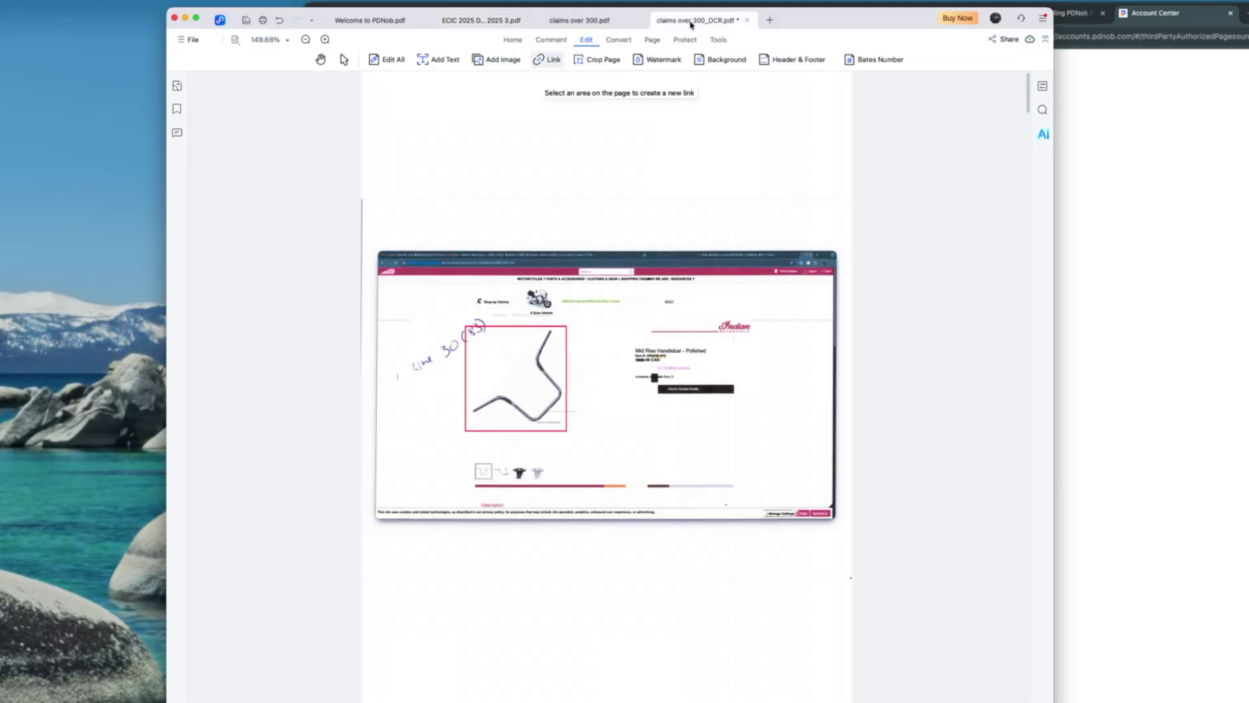
# Save the edited claims over 300_OCR.pdf to the desktop for PDNob AI.
pyautogui.click(1041, 135)
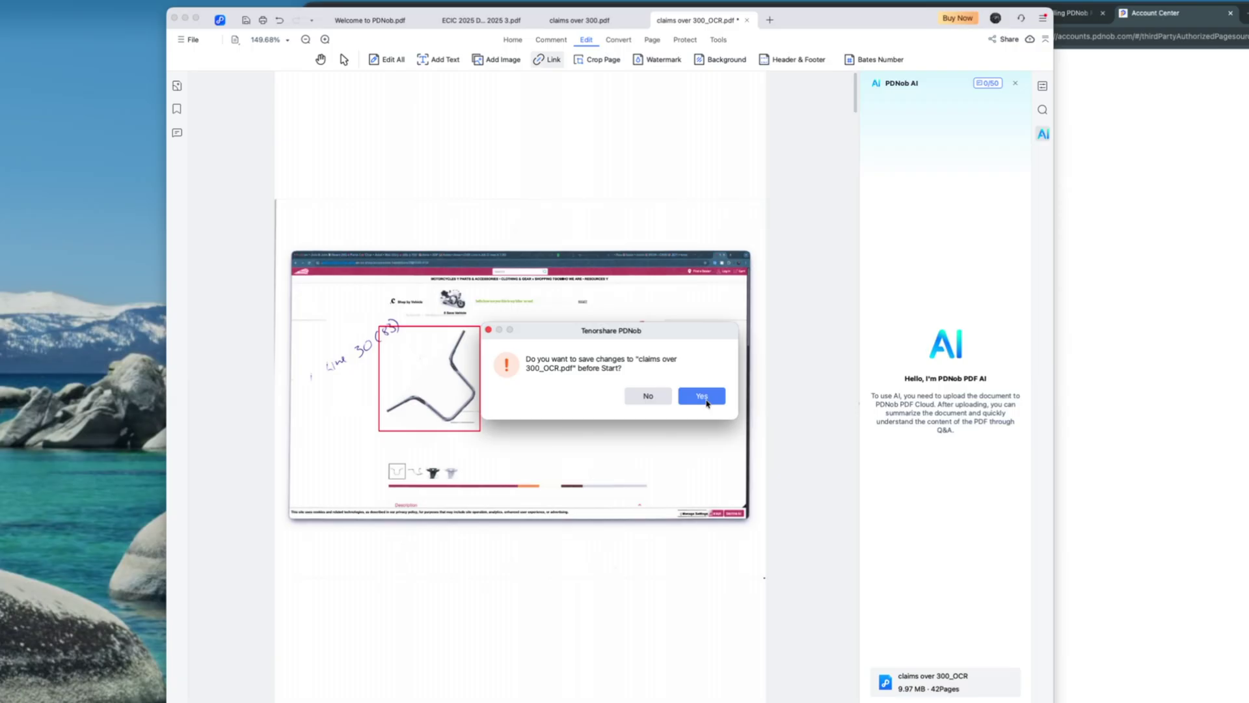
pyautogui.click(701, 396)
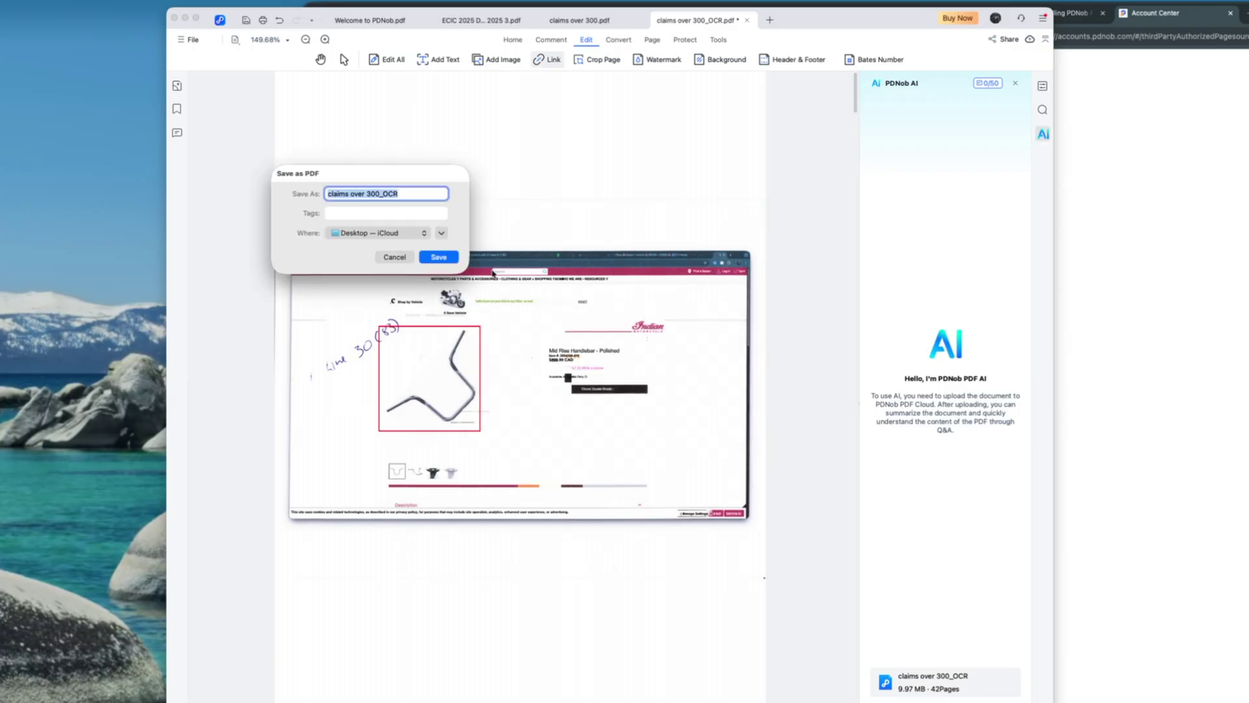
pyautogui.click(438, 261)
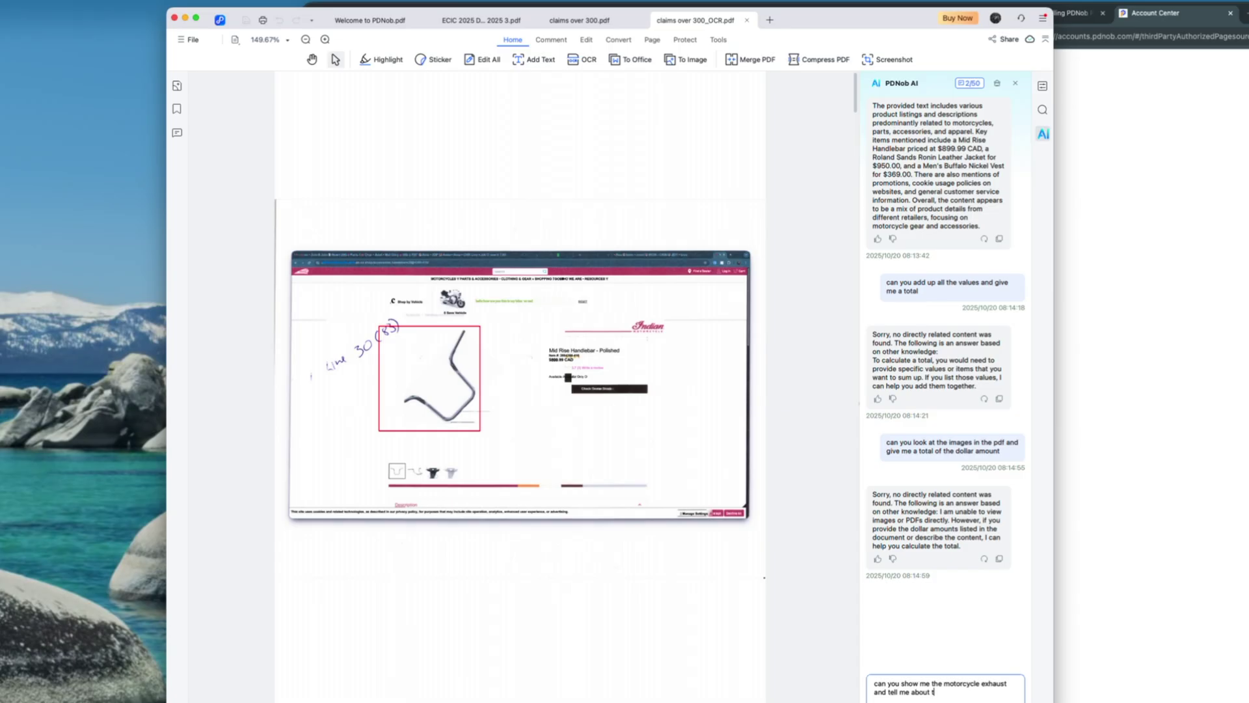
# Send PDNob AI the question about the motorcycle exhaust.
pyautogui.press('Return')
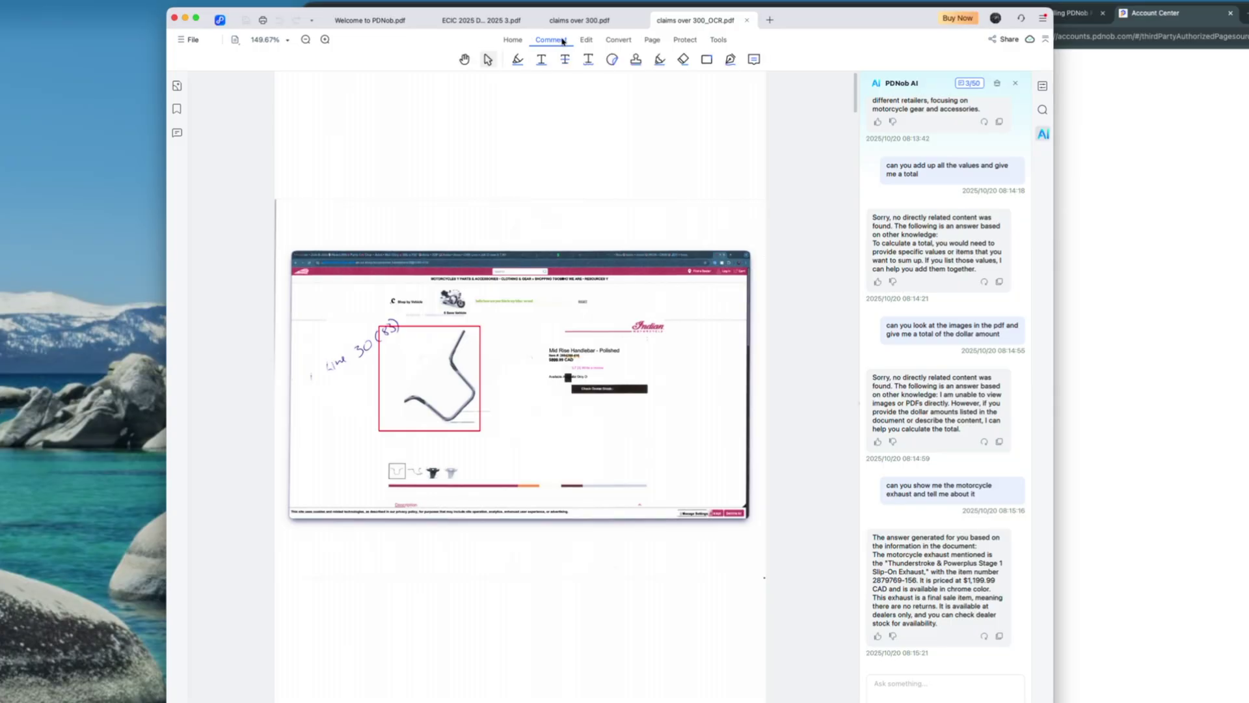
# Review the To PowerPoint conversion options, keeping PowerPoint (*.pptx), then close without converting.
pyautogui.click(586, 40)
pyautogui.click(616, 41)
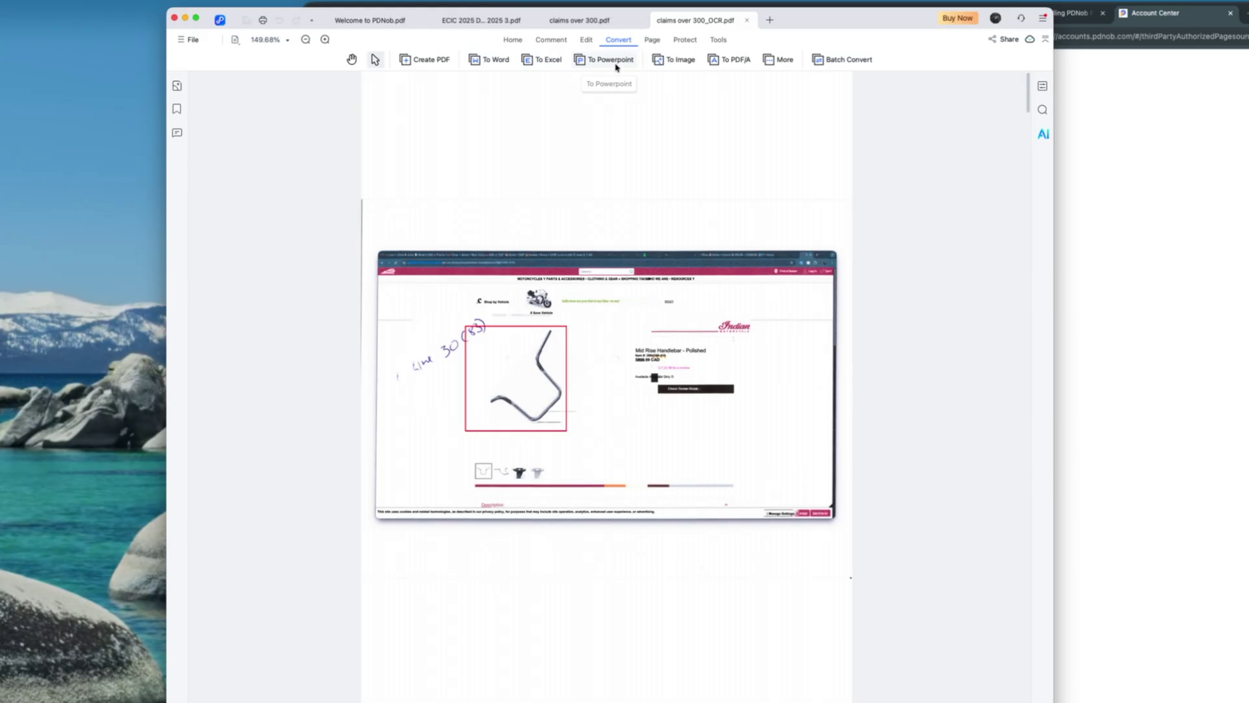
pyautogui.click(610, 59)
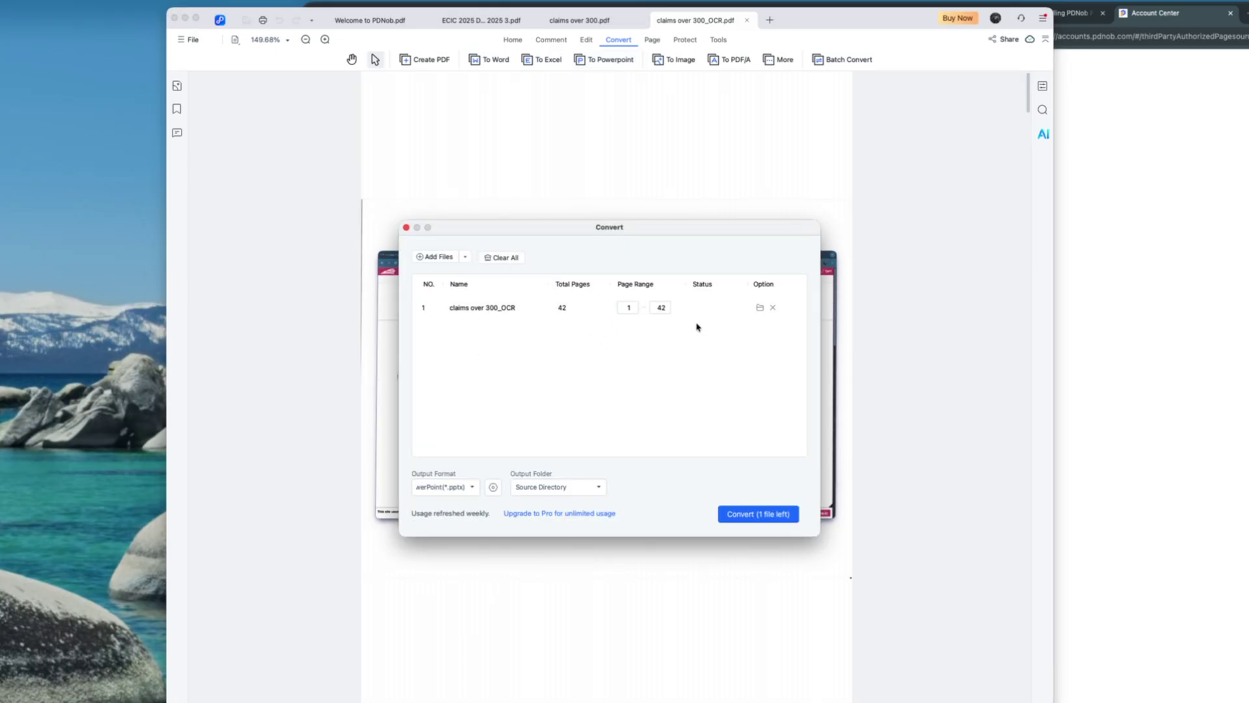
pyautogui.click(469, 487)
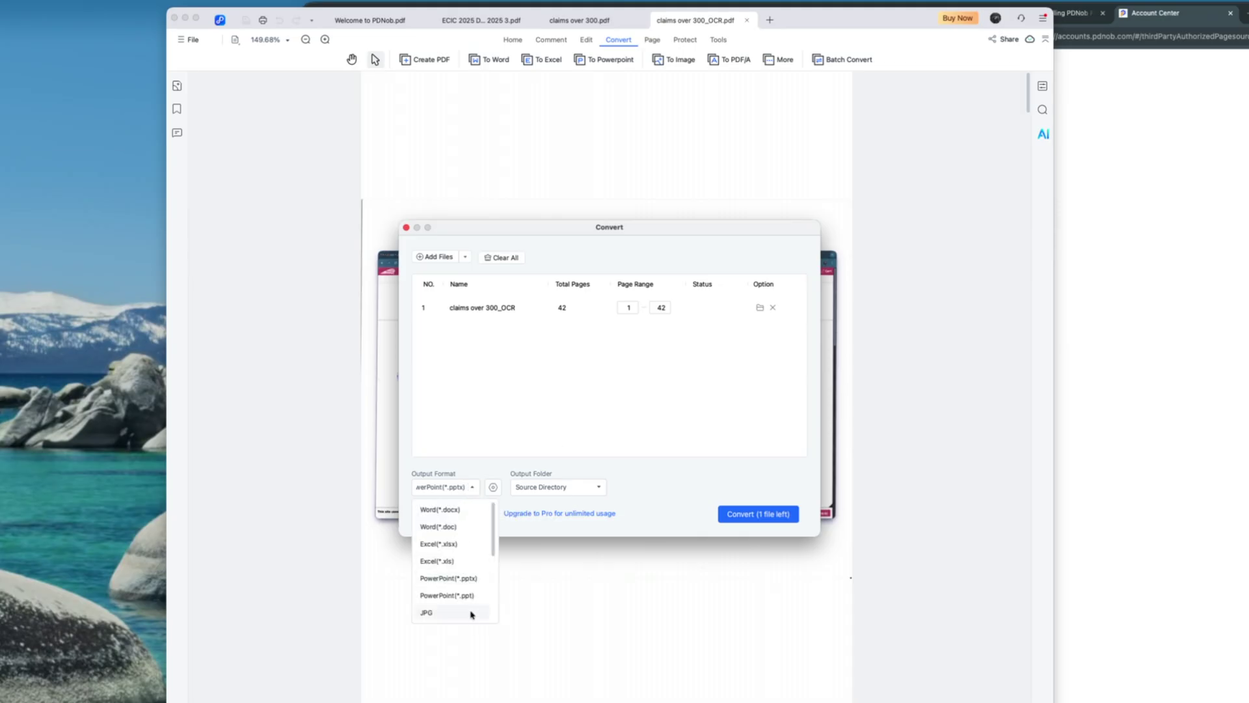
pyautogui.click(672, 458)
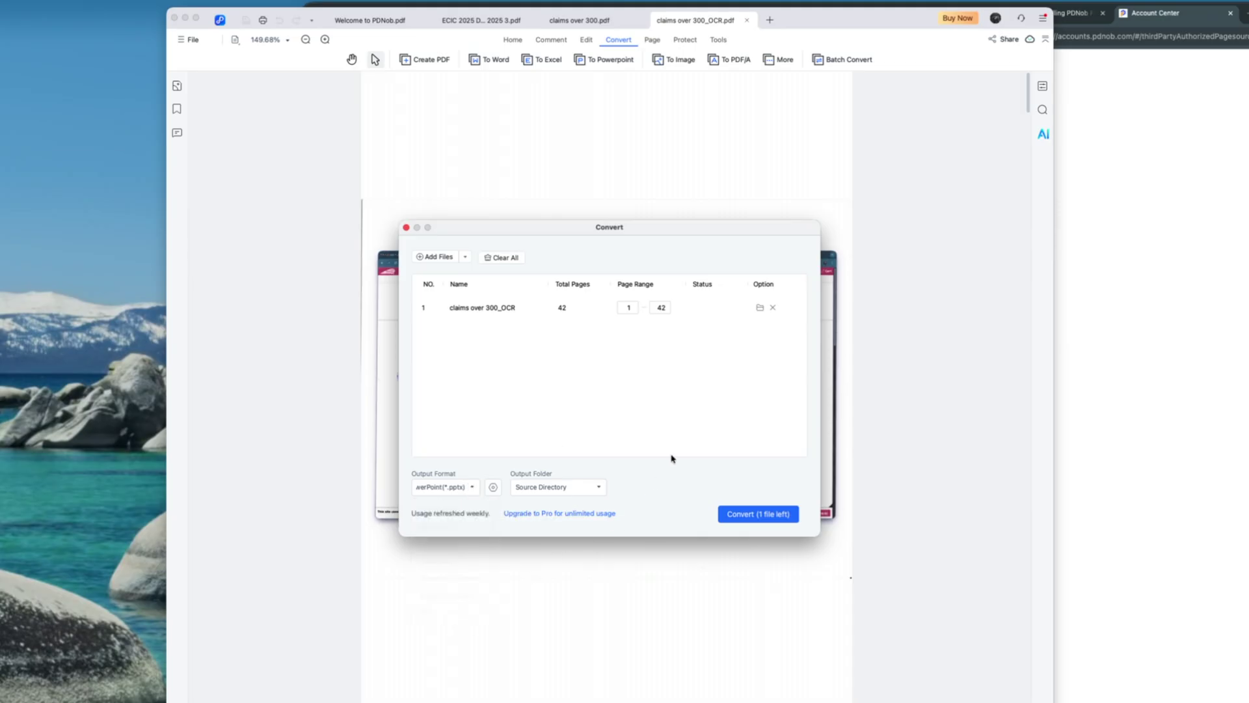
pyautogui.click(406, 228)
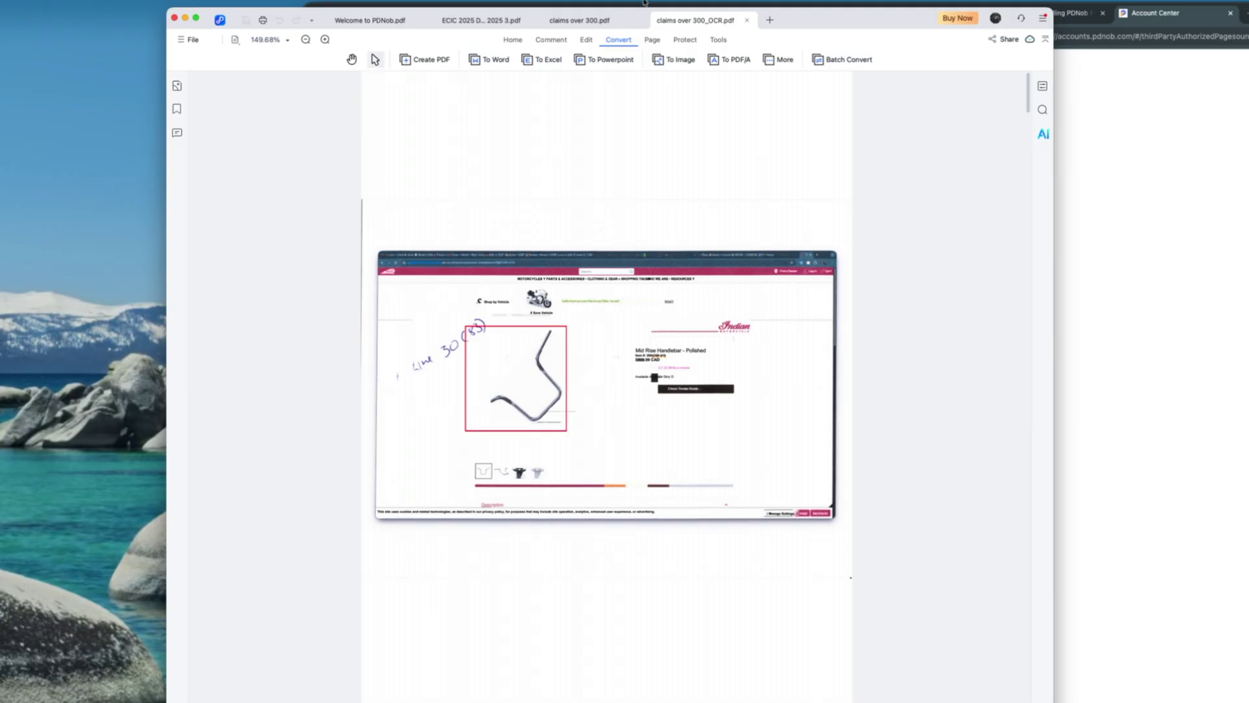
pyautogui.click(653, 41)
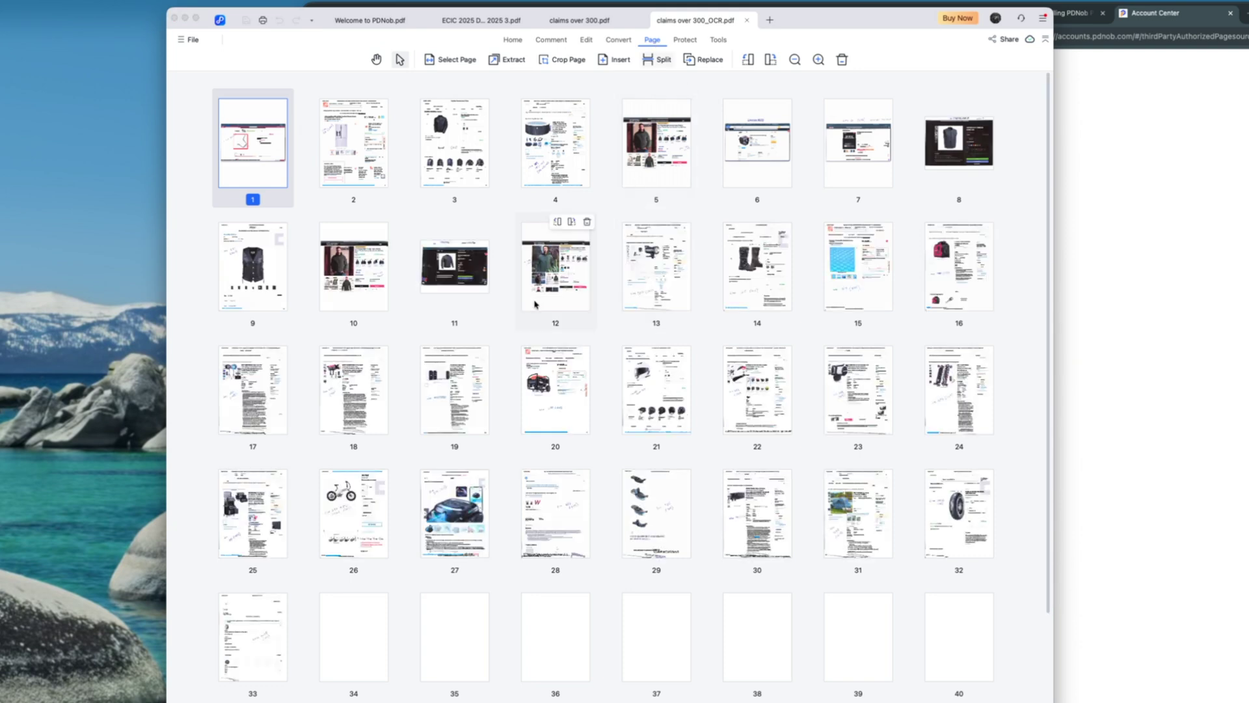
# Show the Protect tab's encryption and redaction tools for the claims document.
pyautogui.click(685, 40)
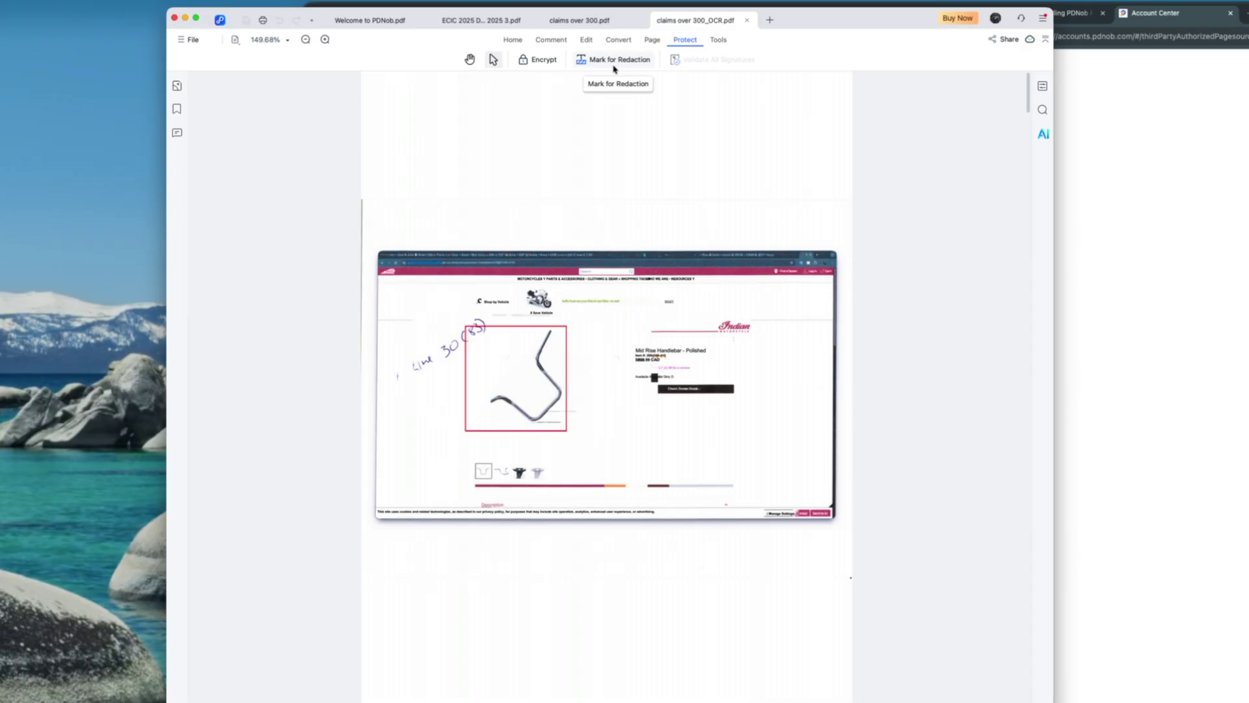
# Switch to the Tools tab to reveal Merge PDF, Compress PDF, Screenshot, OCR and Batch utilities.
pyautogui.click(719, 39)
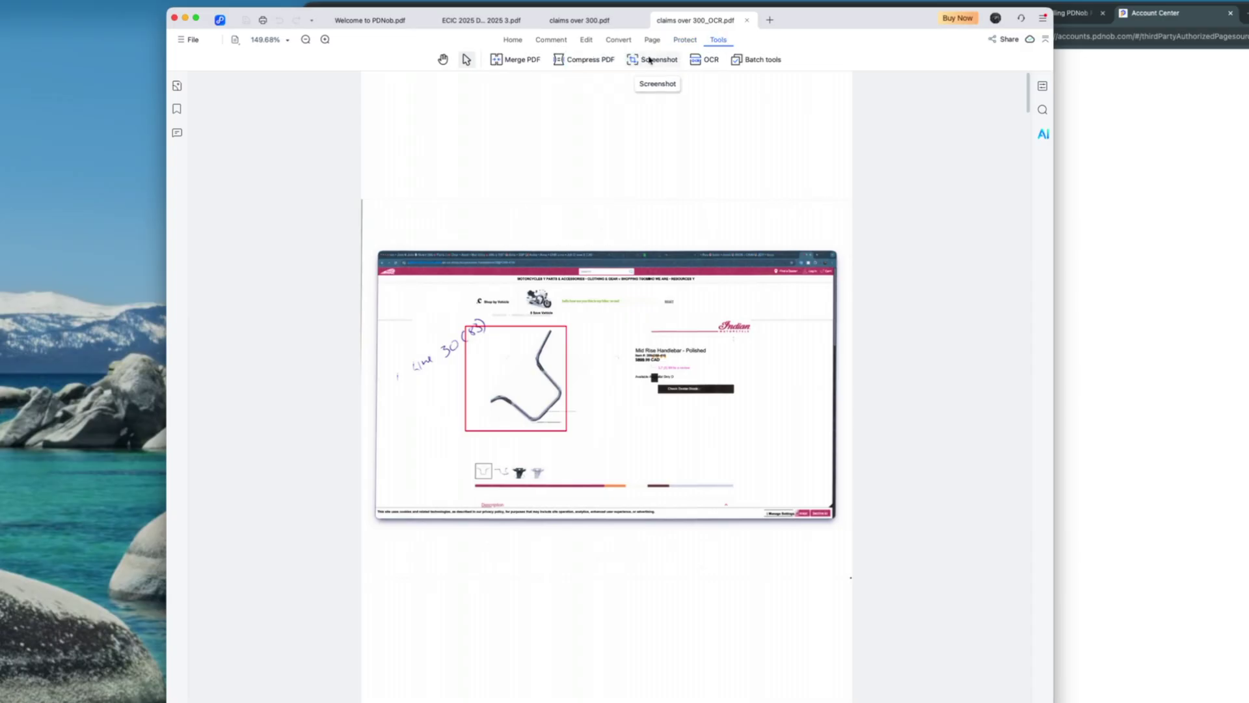